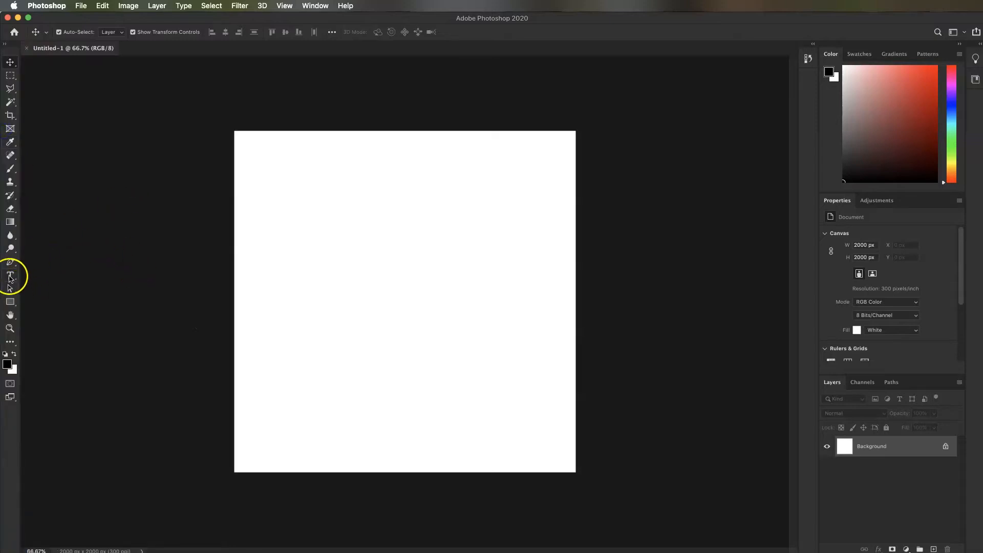
Add a text box about 1721 by 525 px across the middle of the canvas reading "NOT HERSHAL"
left_click(10, 276)
left_click_drag(263, 252, 557, 341)
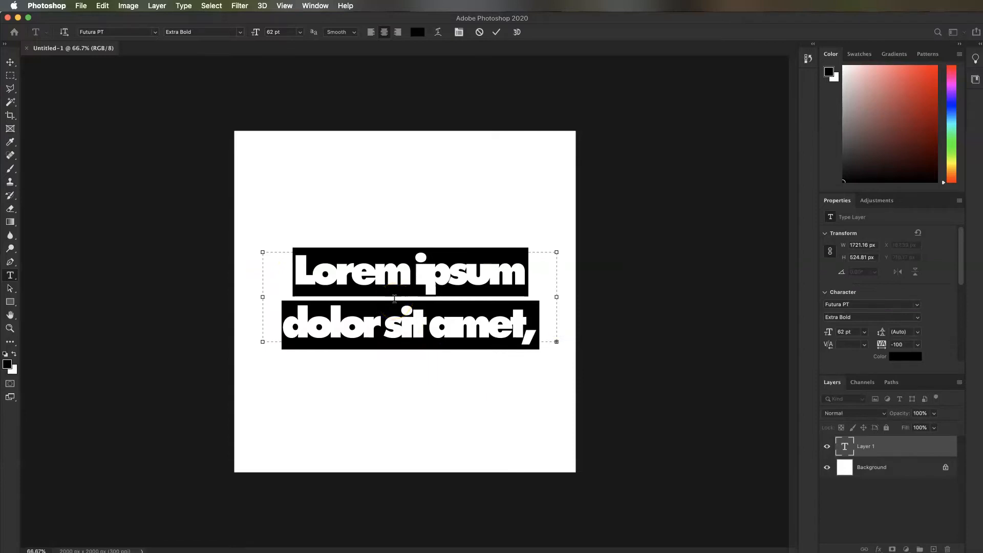
type("H")
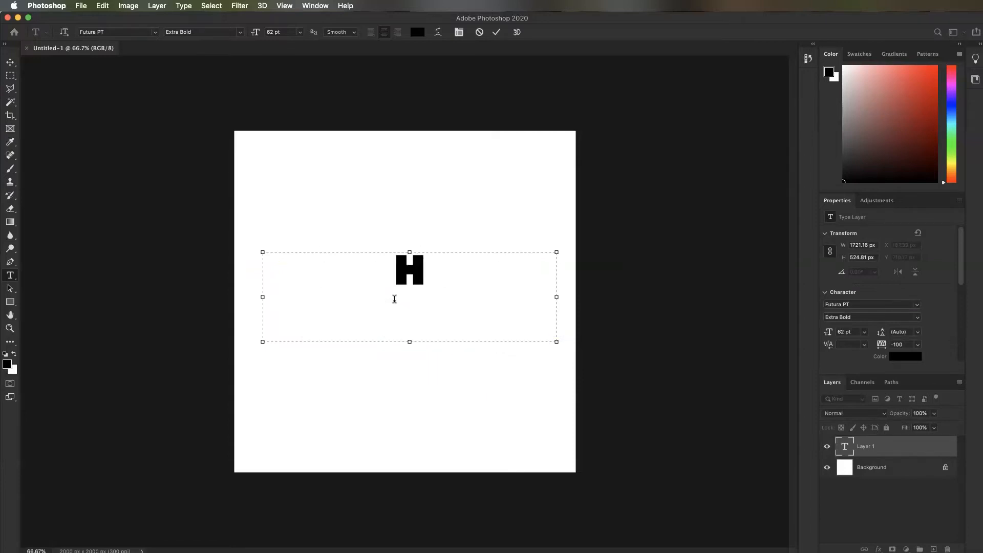
type("ERSHAL")
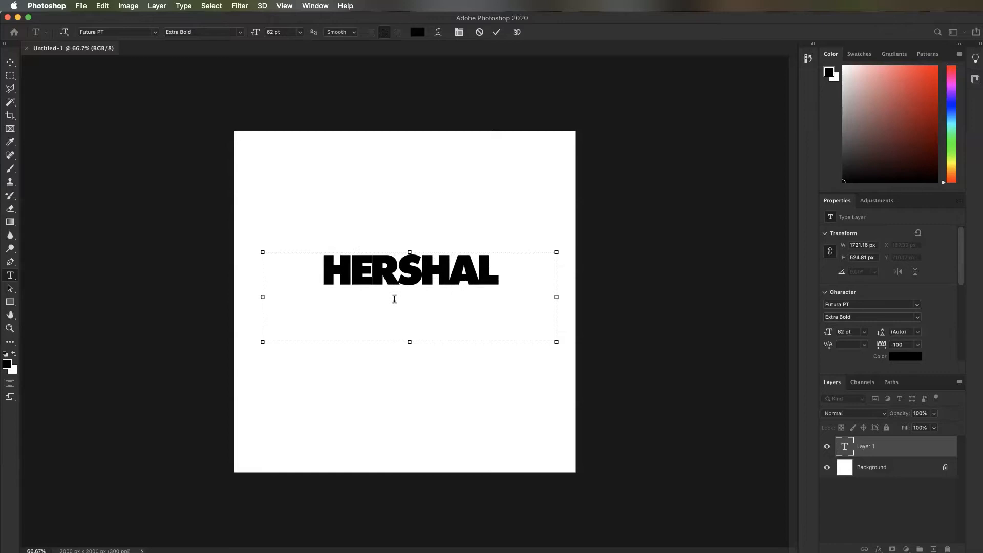
key("super+a")
type("NOT HER")
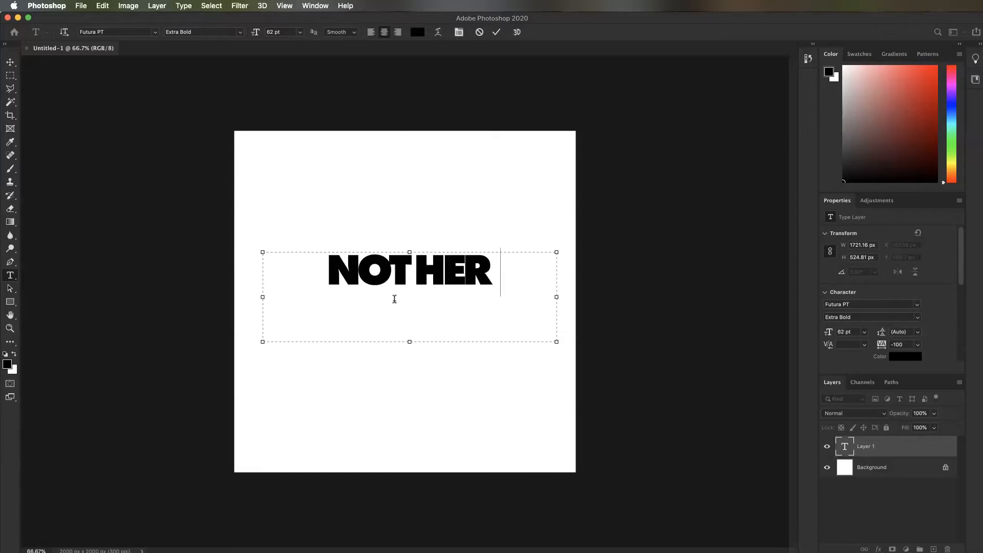
type("SHAL")
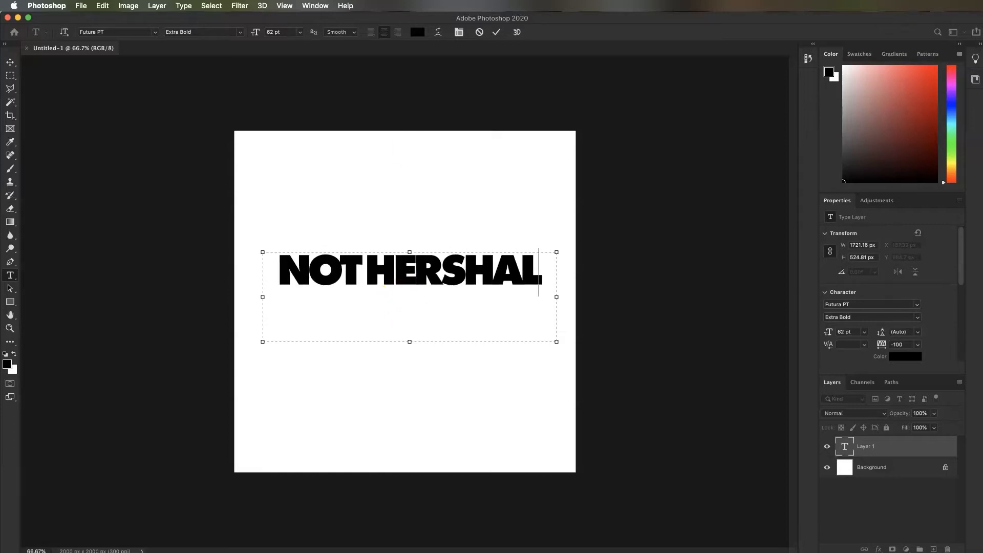
Move the NOT HERSHAL text down to just below the canvas centre and deselect it
left_click(10, 62)
left_click_drag(461, 309, 451, 334)
left_click(185, 337)
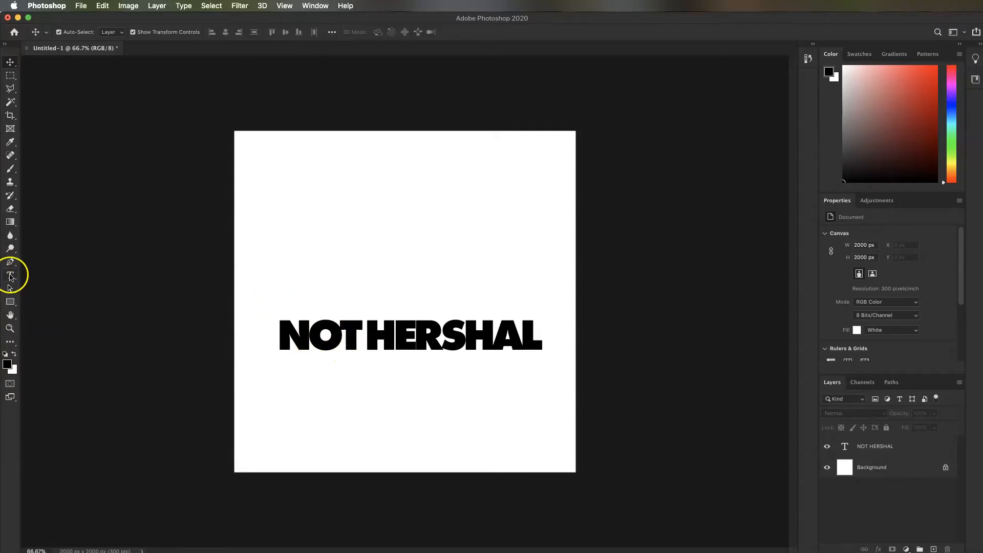
Draw a black circle about 533 px in diameter with the Ellipse tool and centre it above the NOT HERSHAL text
left_click(10, 302)
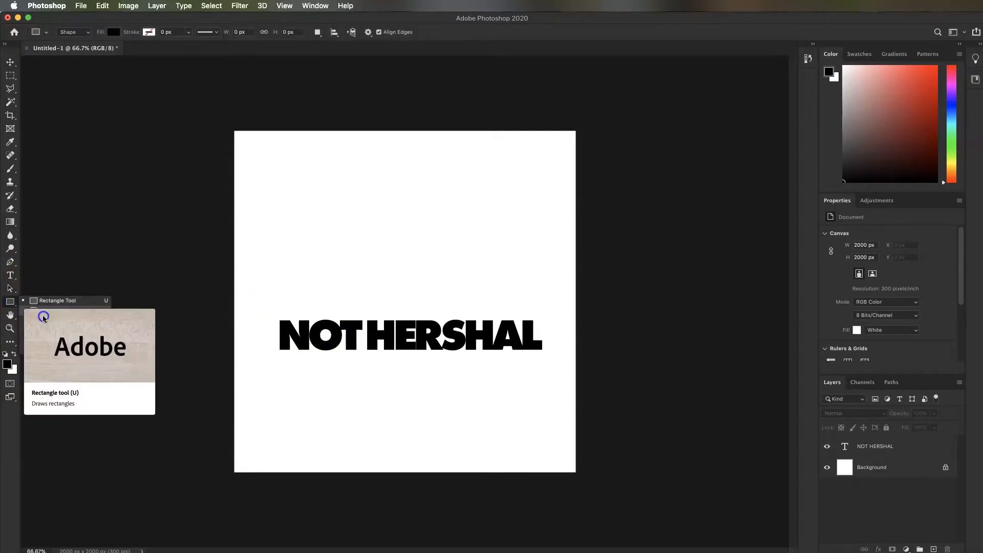
left_click(49, 321)
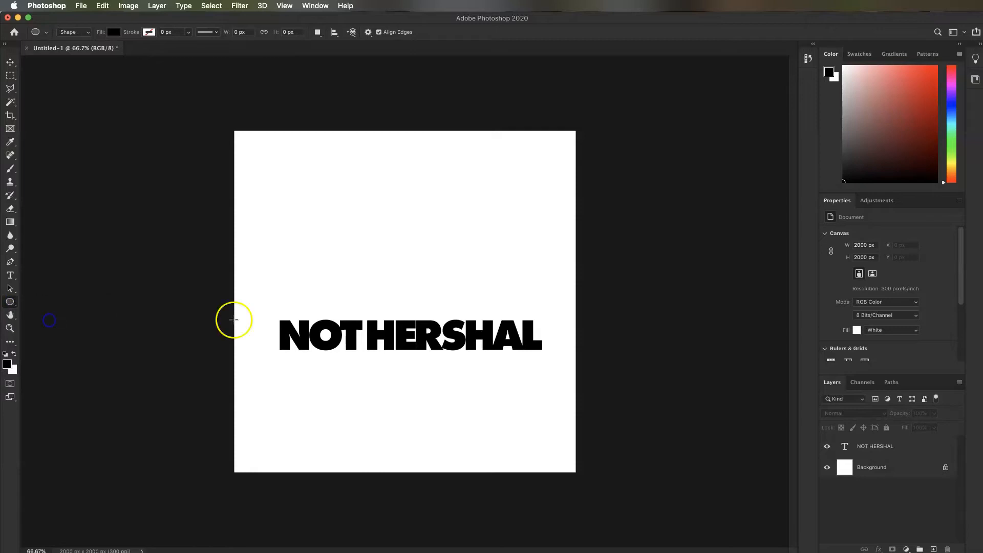
left_click_drag(340, 199, 456, 290)
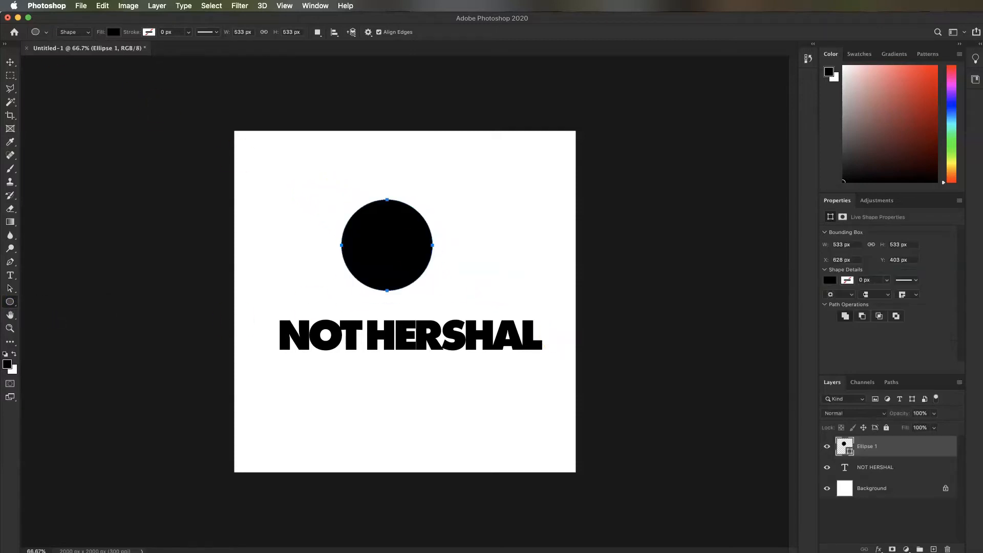
left_click(14, 64)
left_click_drag(392, 243, 415, 253)
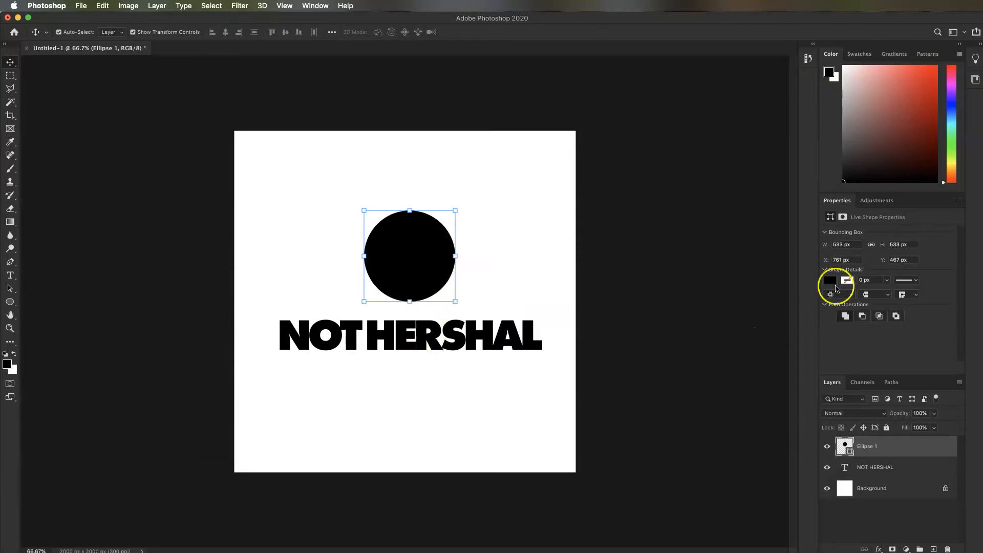
Choose the Essentials (Default) workspace
left_click(321, 6)
mouse_move(326, 28)
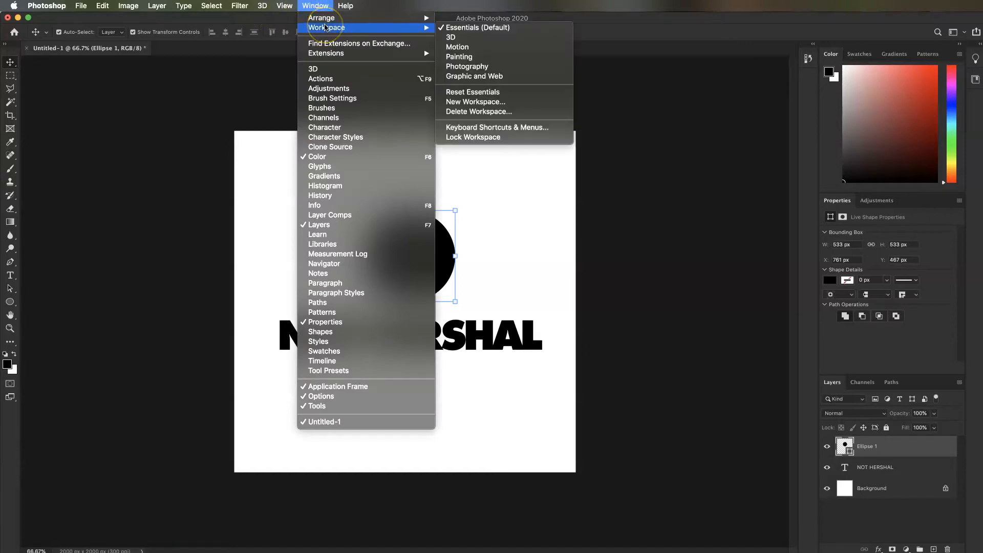
left_click(481, 28)
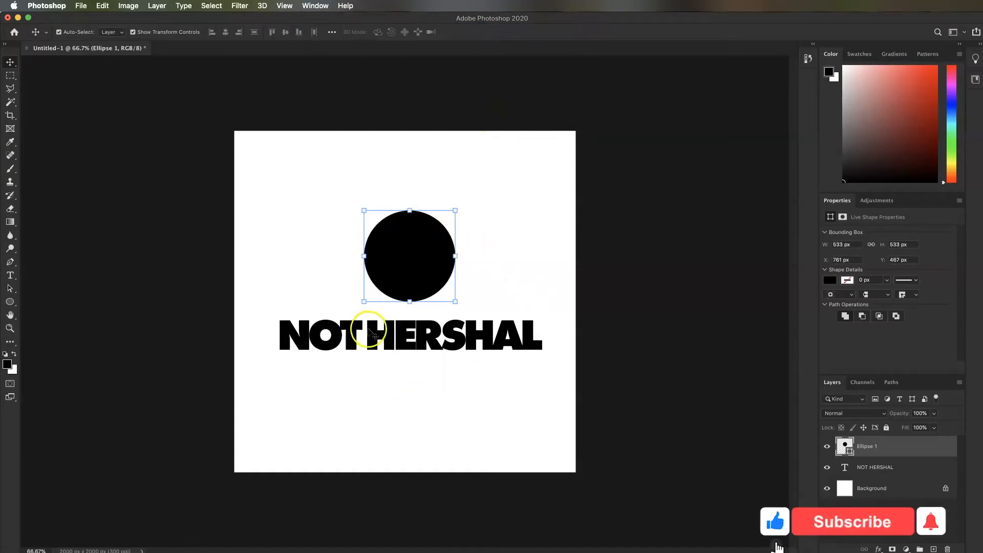
Examine the logo in a resized preview of the reference image not-h.jpg, then close the preview
left_click(9, 72)
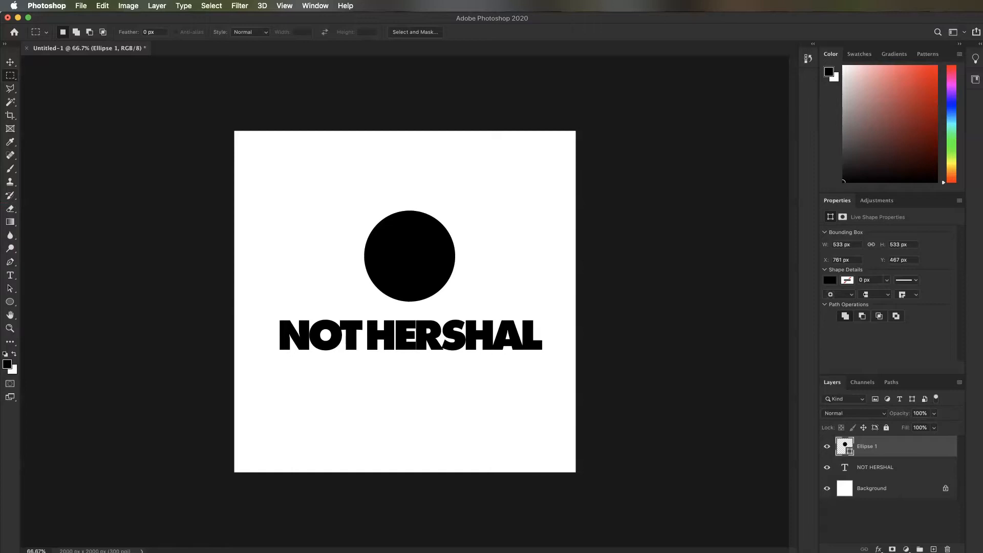
key("space")
left_click_drag(688, 101, 547, 35)
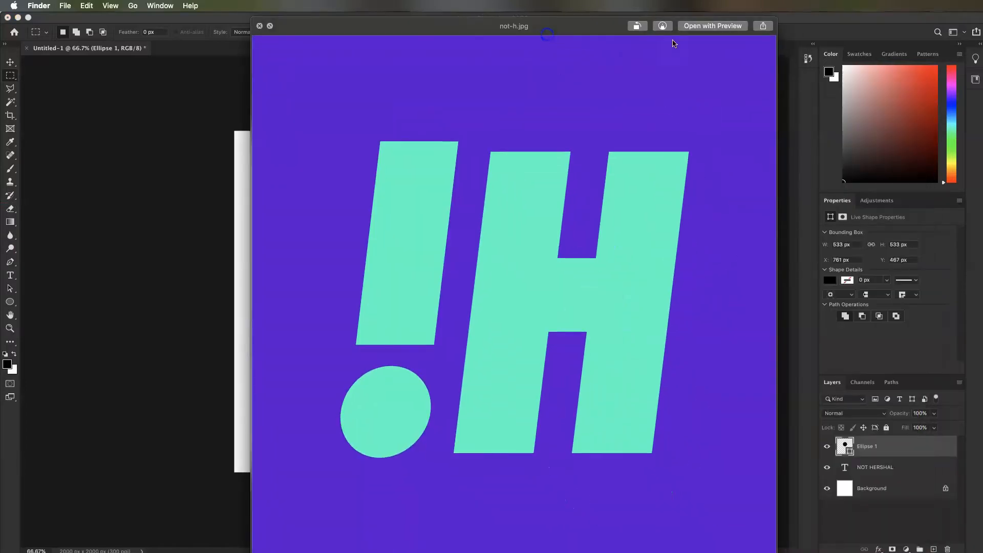
left_click_drag(775, 18, 598, 167)
left_click_drag(420, 180, 446, 100)
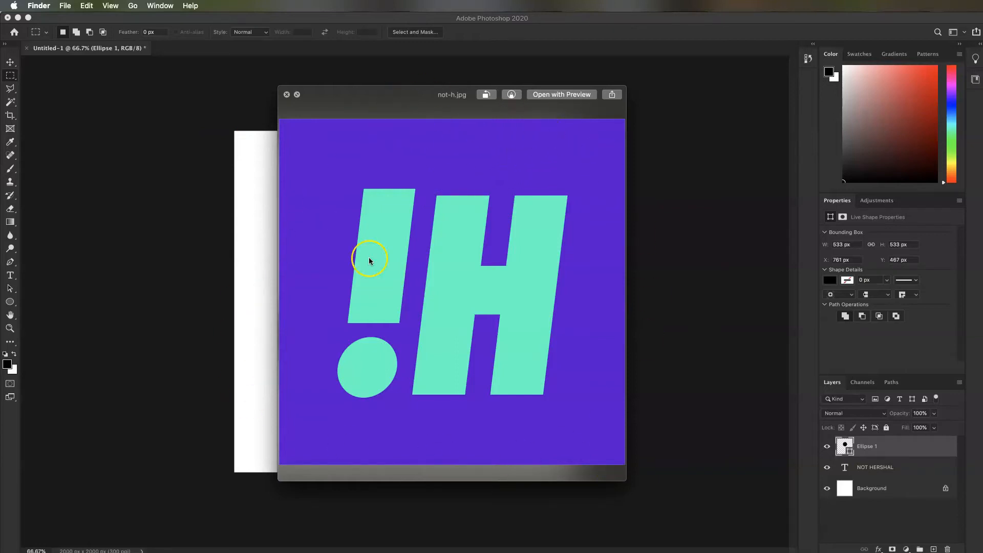
left_click(287, 95)
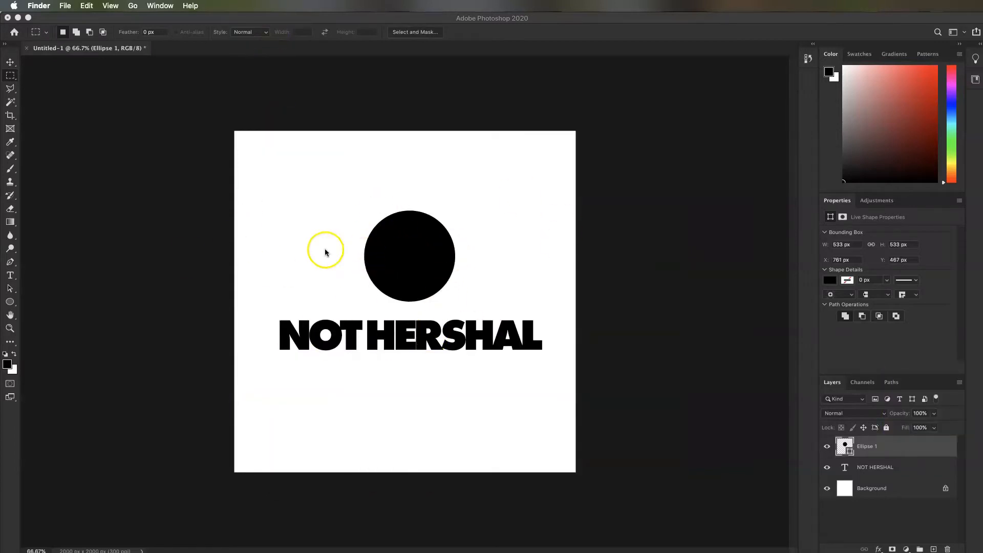
Add a text box about 835 by 430 px in the canvas's upper-left area reading "!H"
left_click(10, 277)
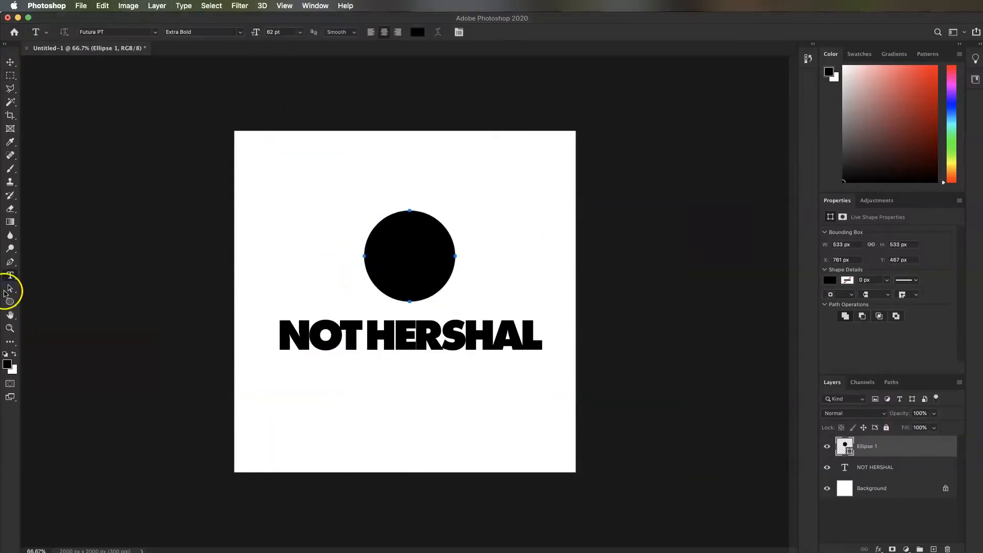
left_click_drag(276, 172, 419, 245)
type("!")
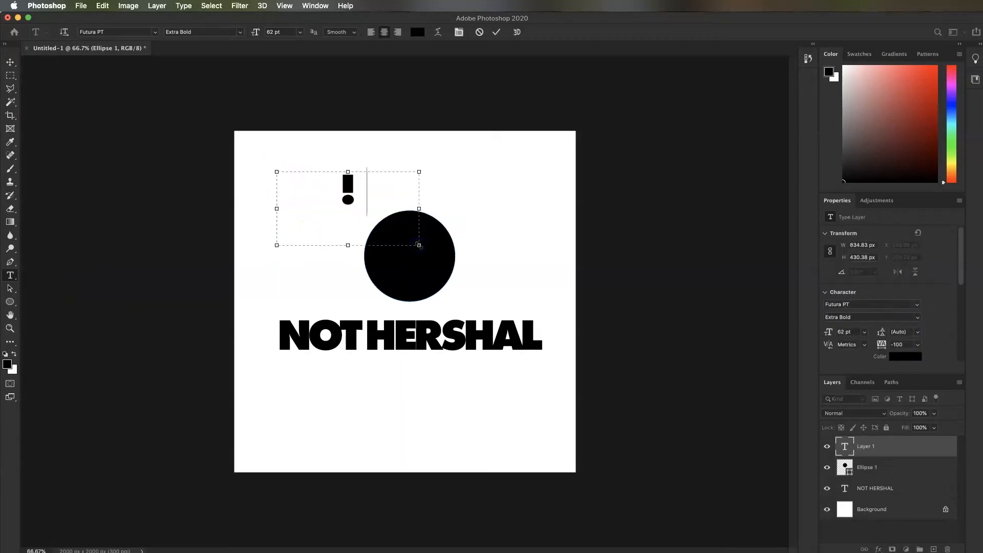
type("H")
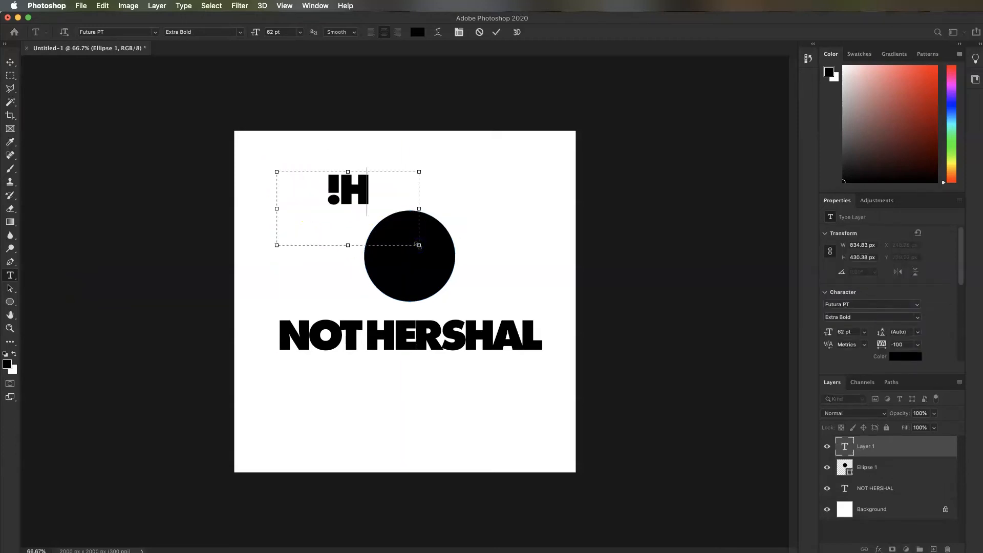
left_click(11, 63)
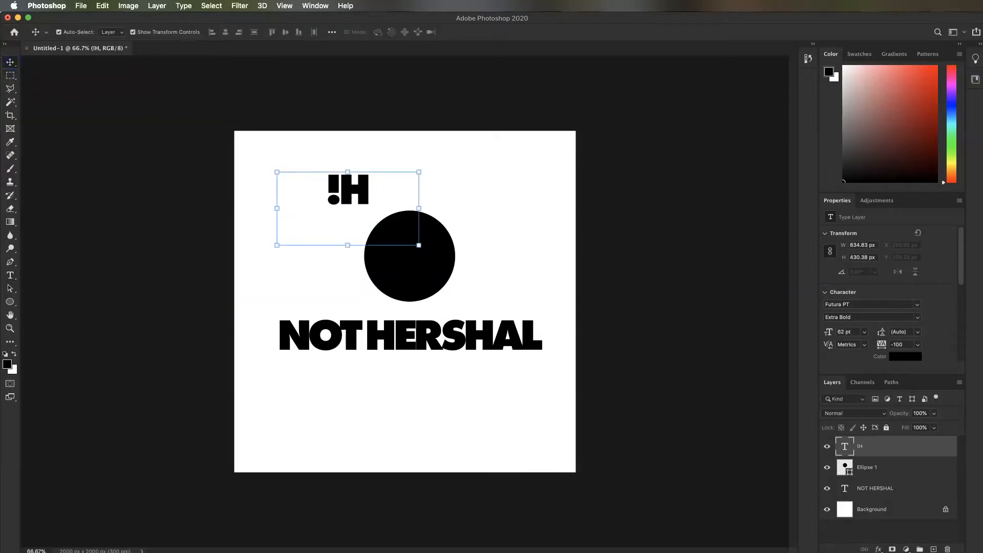
Set the !H text's font to Futura PT Cond with the Extra Bold Oblique style
left_click(919, 318)
left_click(922, 303)
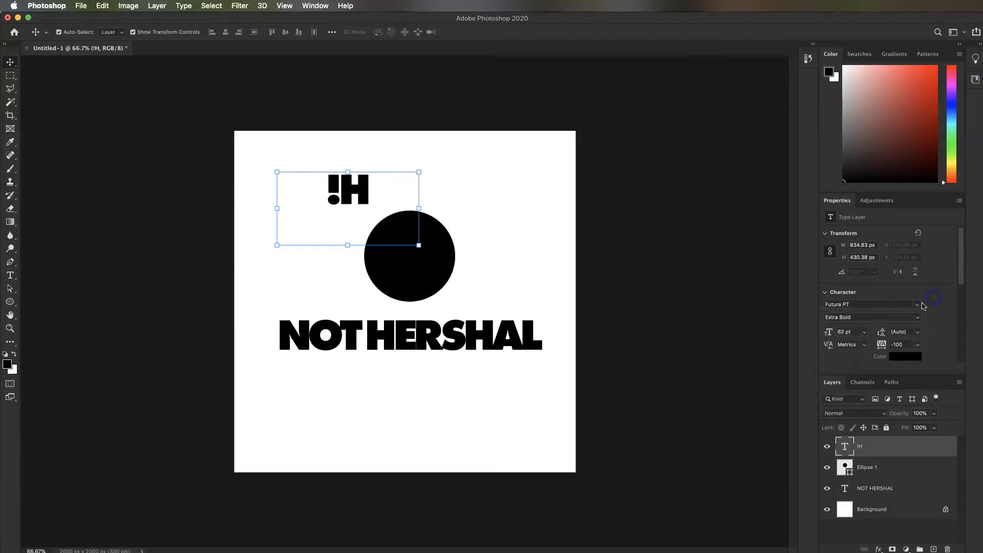
left_click(912, 303)
left_click(917, 306)
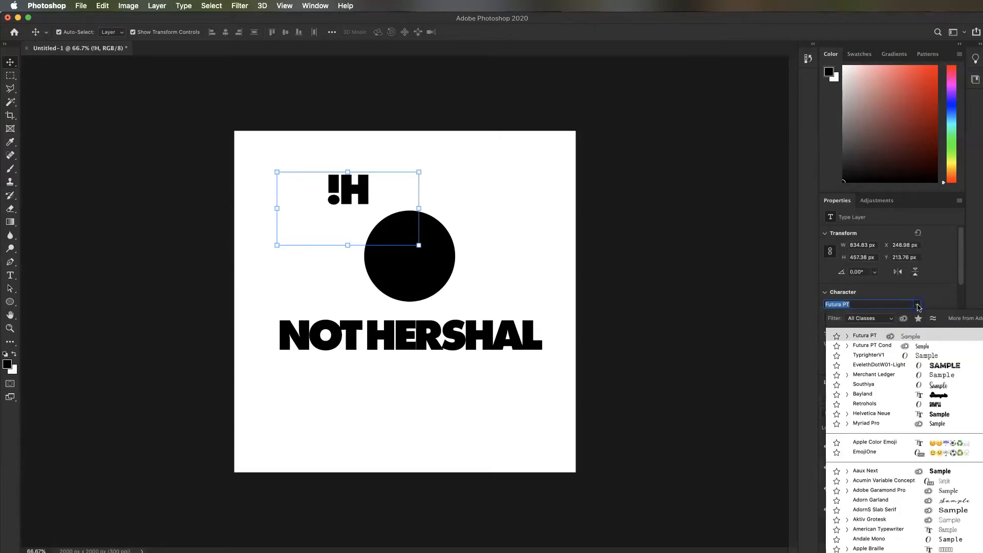
left_click(879, 348)
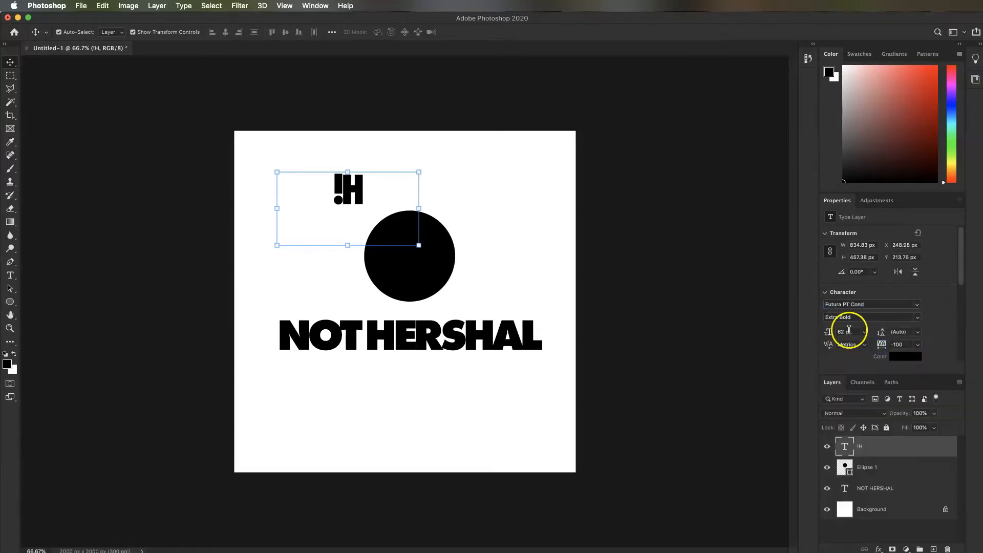
left_click(927, 320)
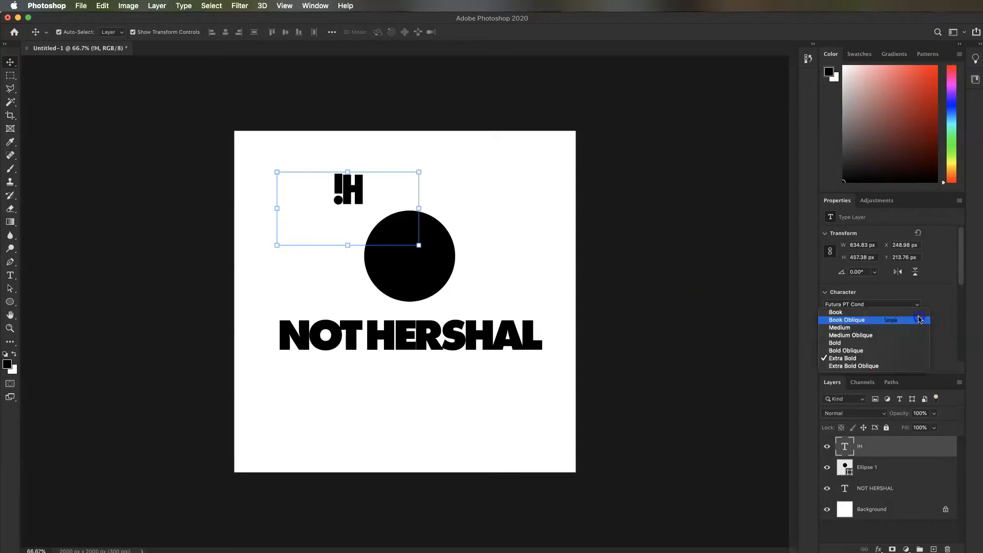
left_click(871, 351)
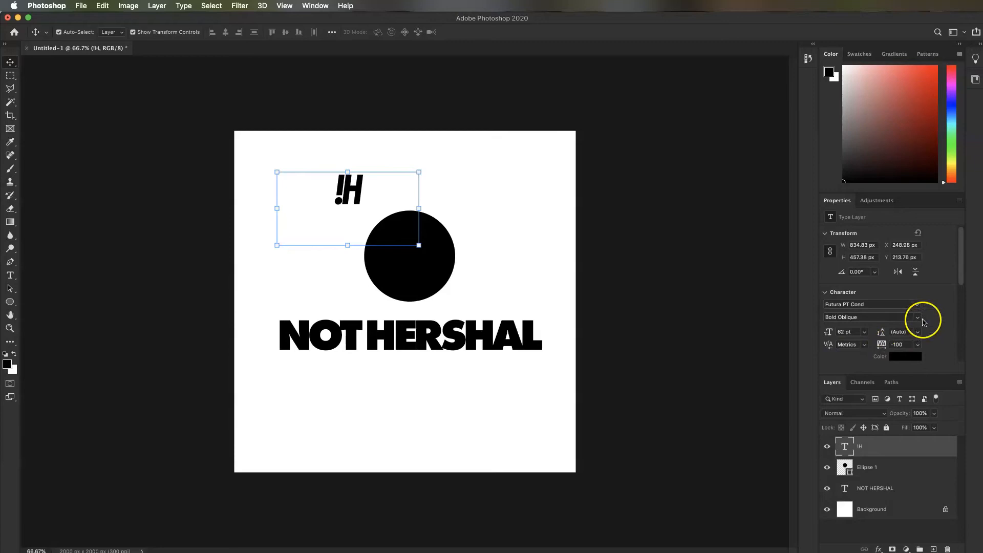
left_click(924, 321)
left_click(884, 370)
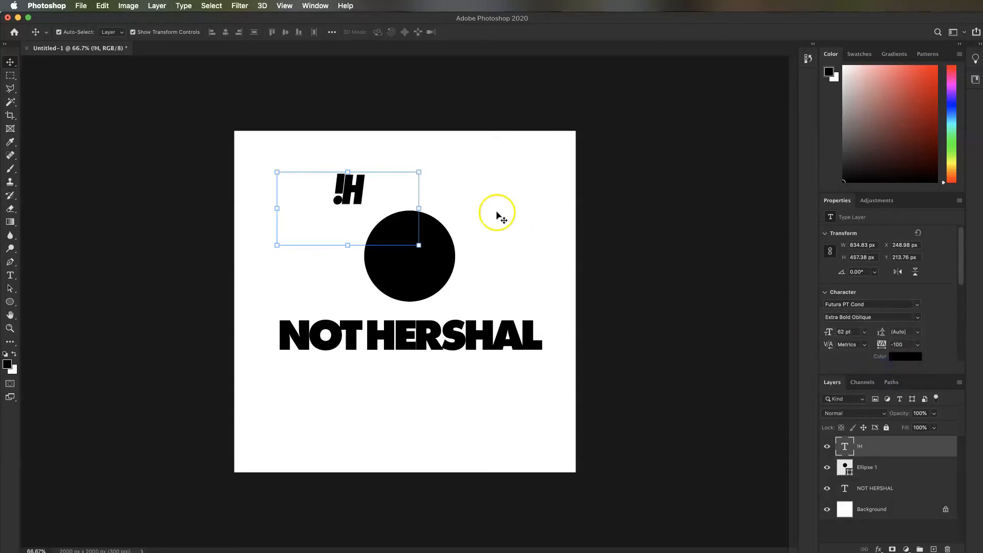
Set the tracking of the !H text to -50
left_click(918, 345)
left_click(904, 404)
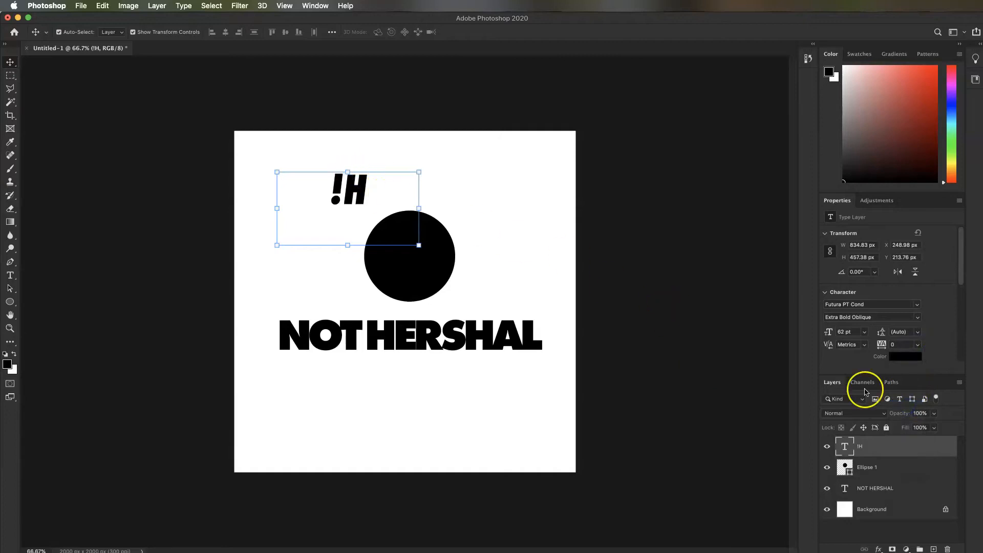
left_click(918, 346)
left_click(907, 376)
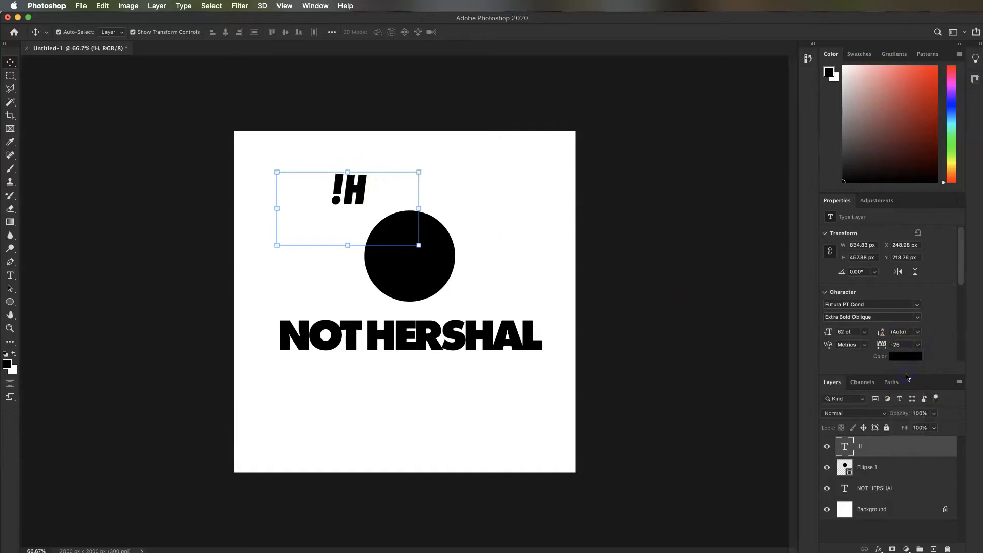
left_click(918, 344)
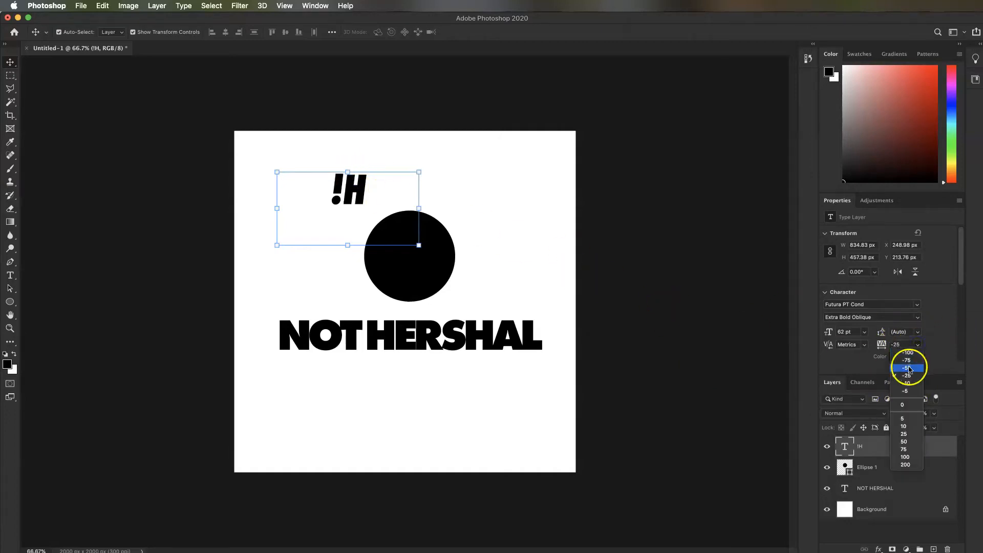
left_click(906, 367)
Move the !H text to the left of the black circle and change its colour to the canvas white
left_click_drag(383, 181, 359, 245)
left_click(895, 358)
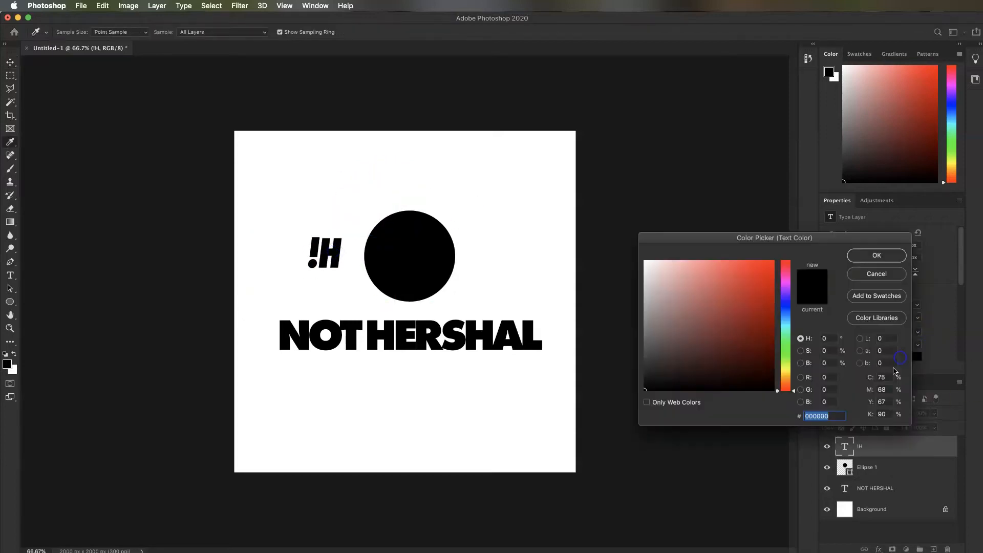
left_click(506, 193)
left_click(865, 259)
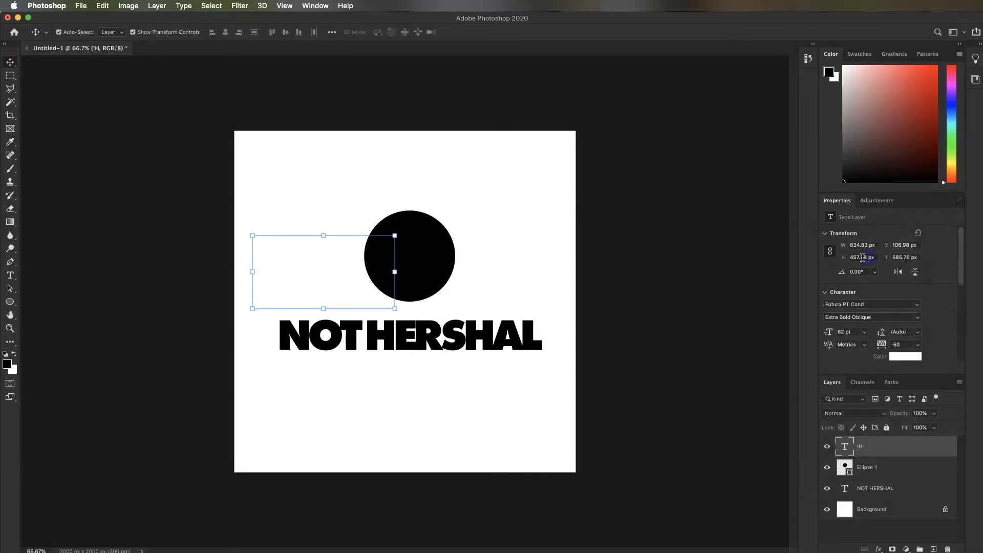
Place the white !H text over the black circle and enlarge it to 118 pt
left_click_drag(305, 261, 418, 247)
left_click_drag(829, 335, 836, 334)
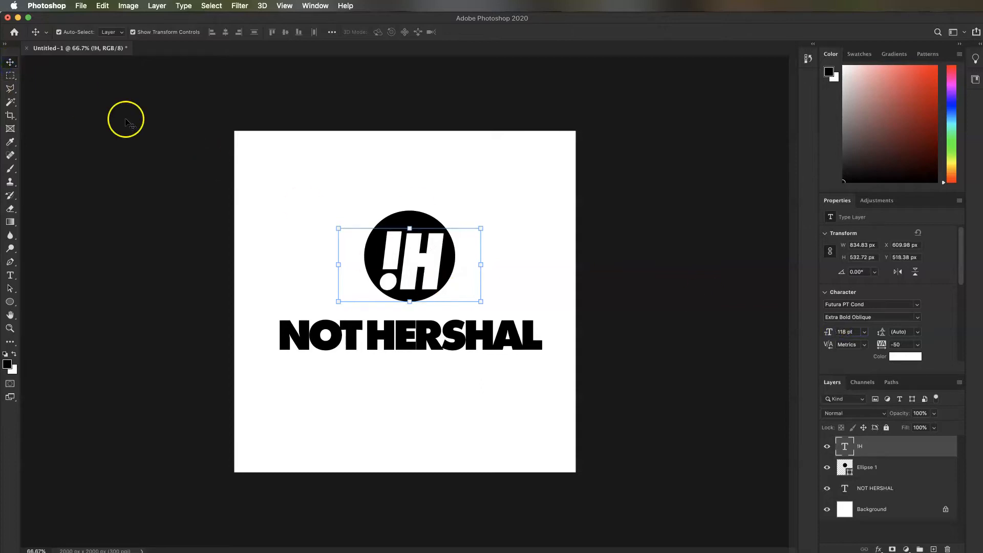
Nudge the !H text and the circle together 30 px down toward the NOT HERSHAL text and deselect them
left_click_drag(215, 211, 606, 300)
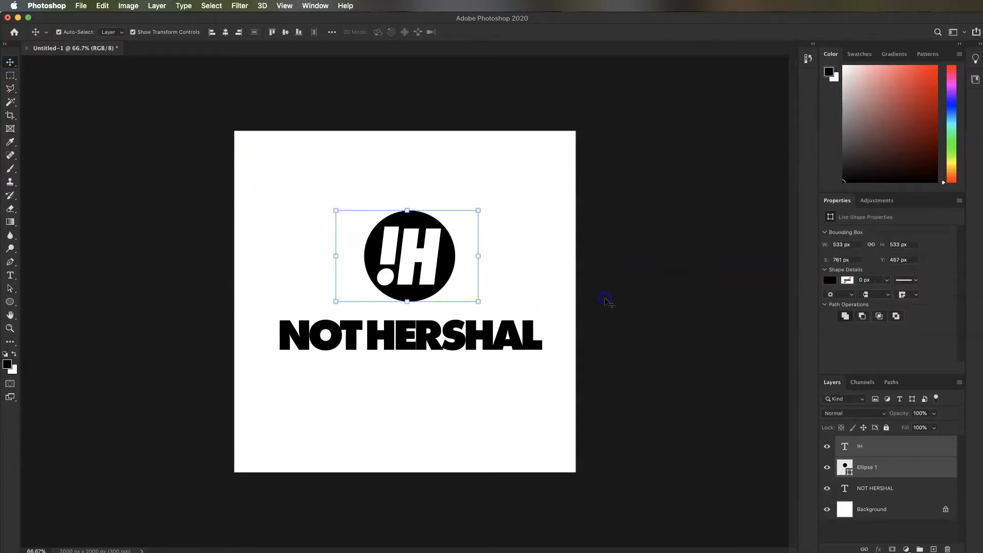
key("shift+Down")
key("shift+Down")
key("shift+Down")
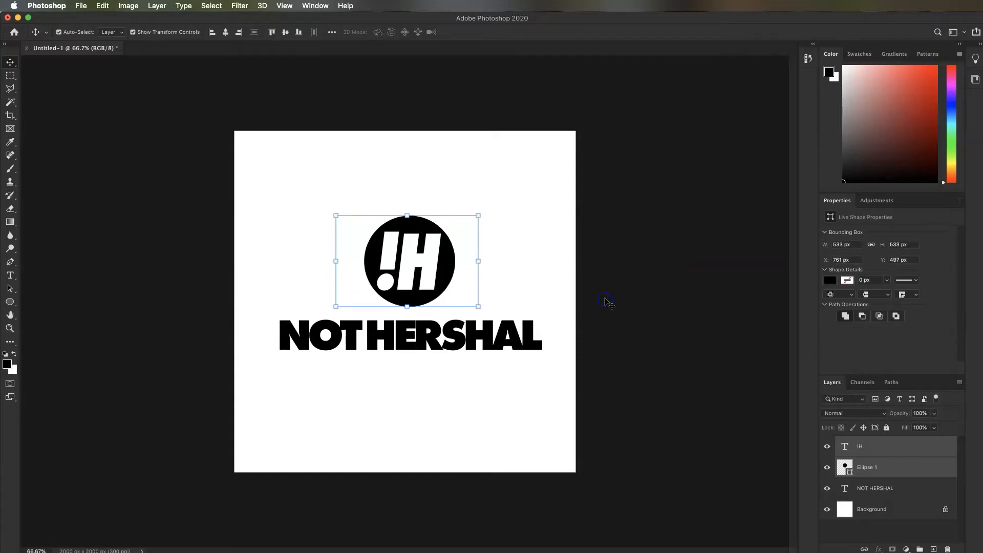
left_click(436, 509)
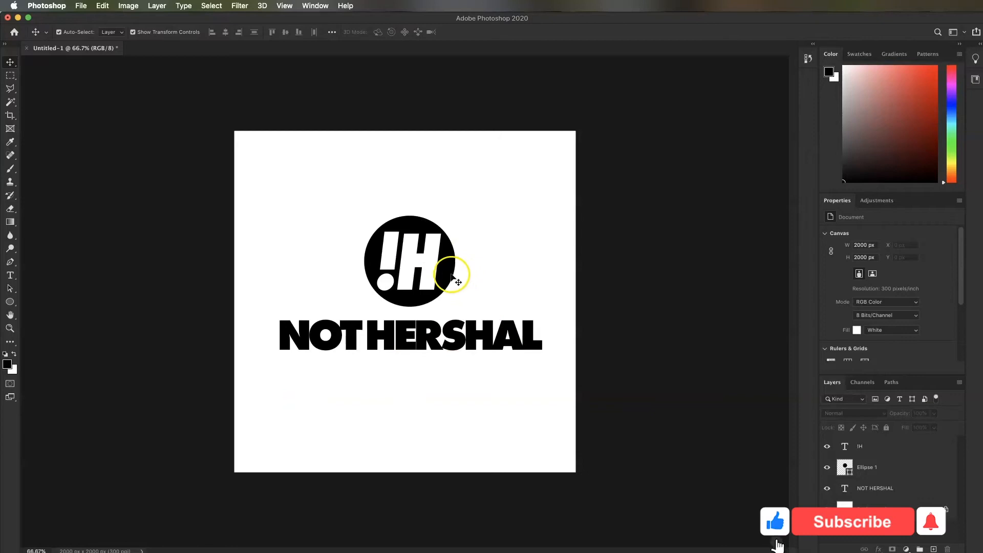
Convert the !H text layer to a shape and clip it to the black circle with a clipping mask
left_click(426, 263)
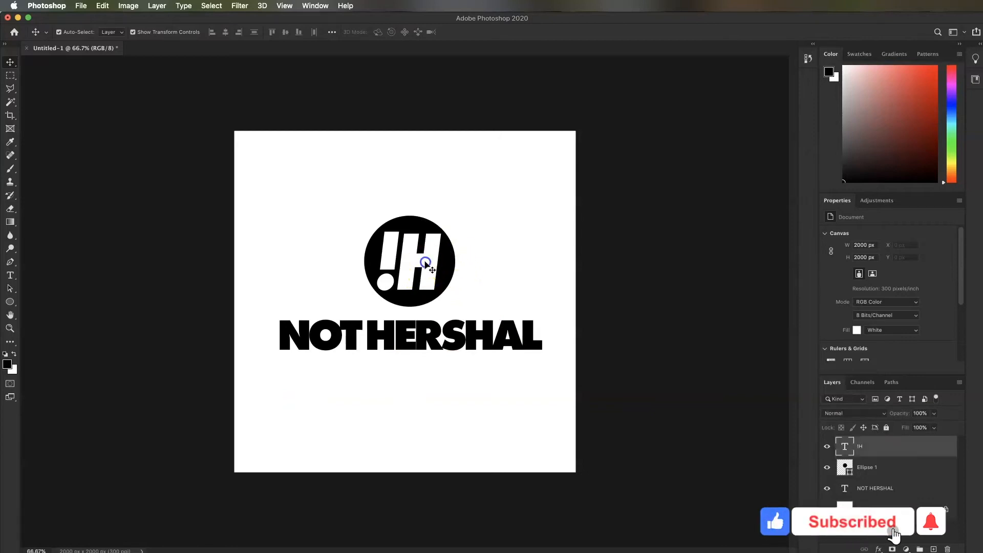
right_click(874, 446)
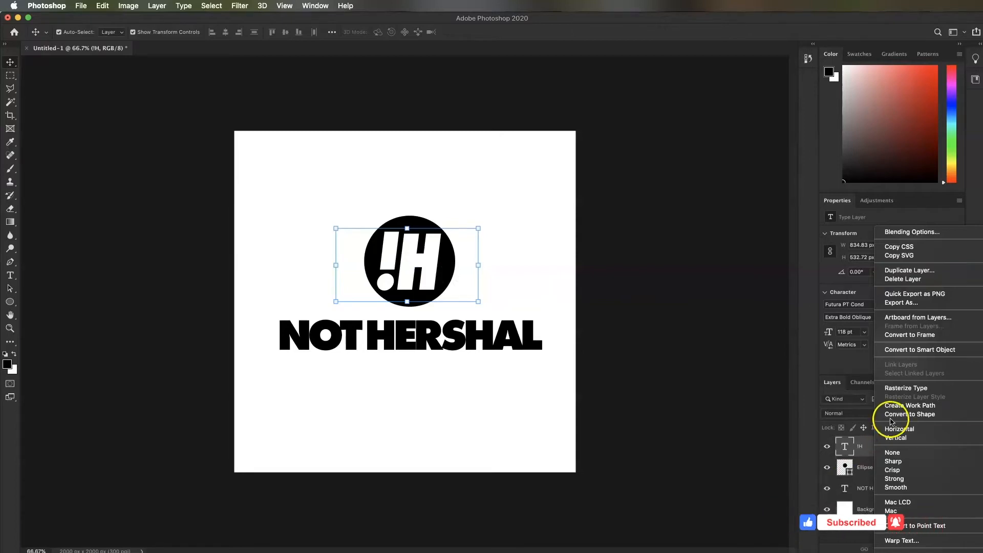
left_click(916, 417)
right_click(875, 446)
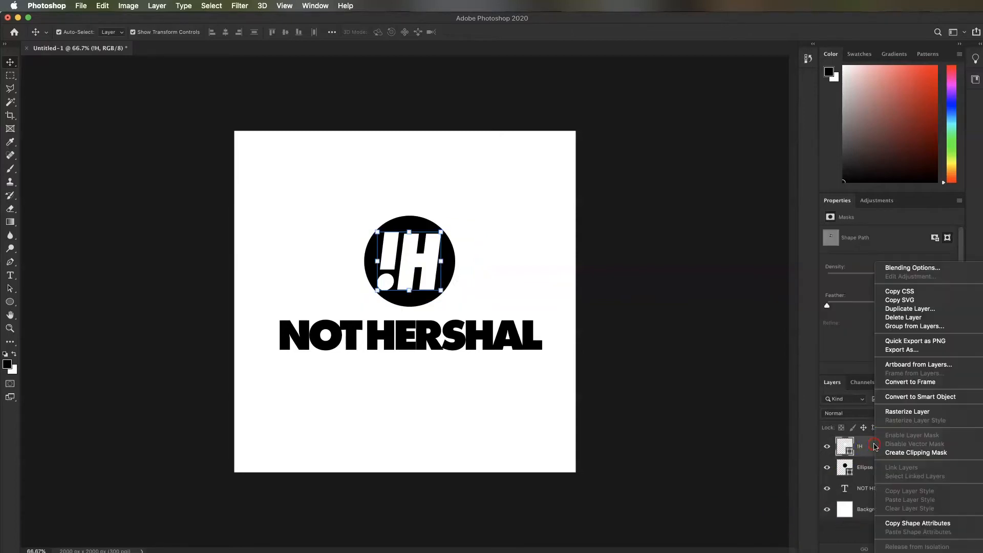
left_click(908, 453)
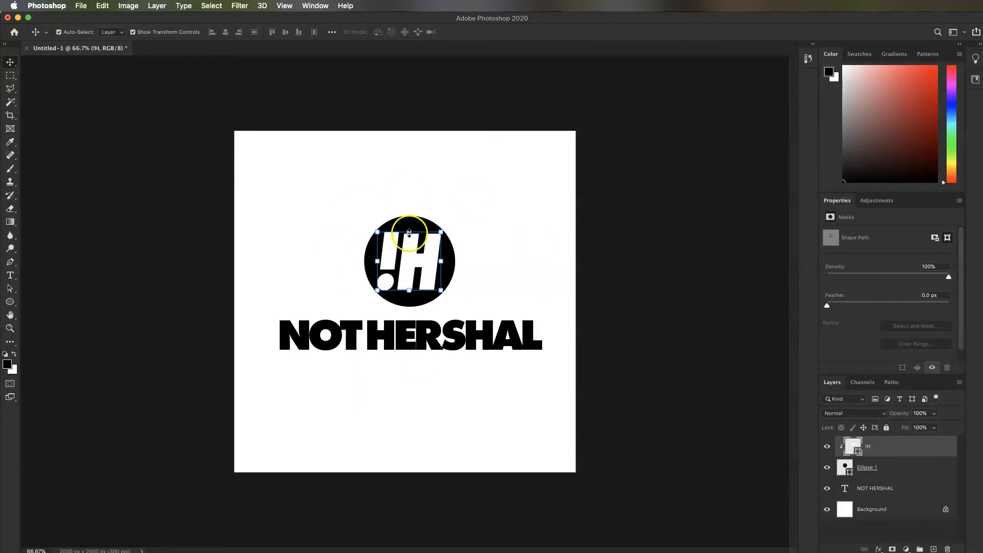
Align the !H shape and the circle on their horizontal and vertical centres
left_click(323, 189)
left_click_drag(287, 198, 476, 281)
left_click(228, 34)
left_click(286, 34)
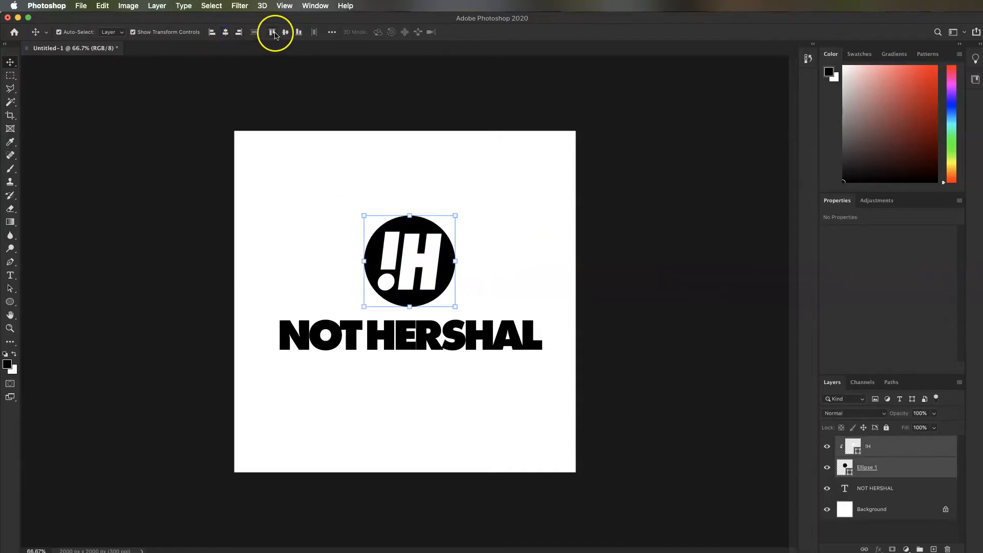
left_click(482, 248)
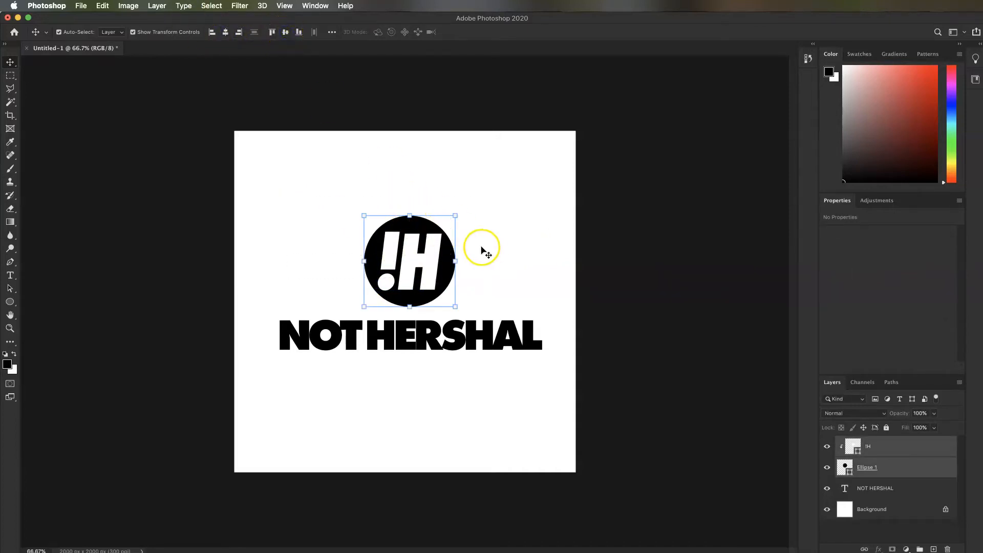
Enlarge the !H shape proportionally until its letters run past the circle's edges, and deselect it
left_click(423, 257)
key("super+t")
left_click_drag(409, 230, 409, 216)
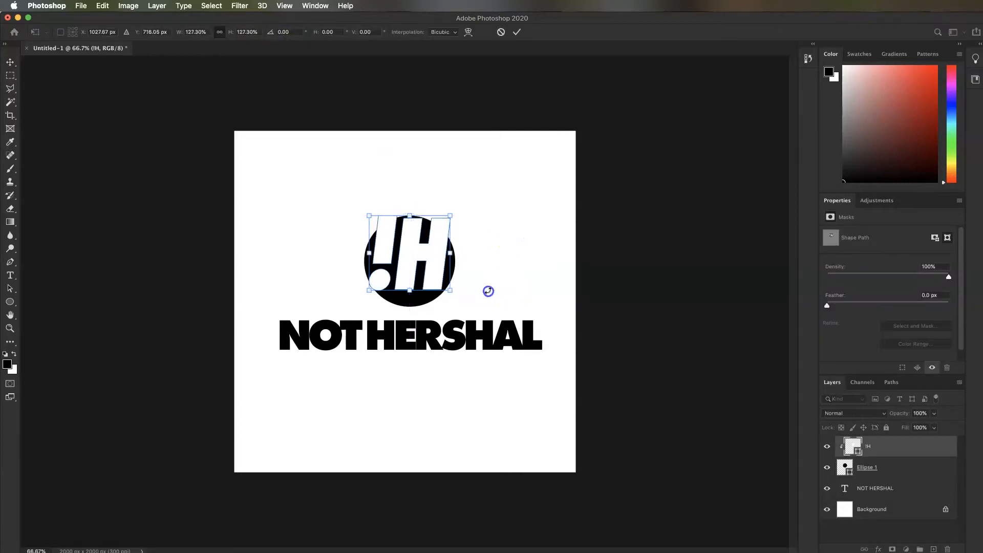
left_click_drag(408, 289, 408, 303)
left_click(9, 63)
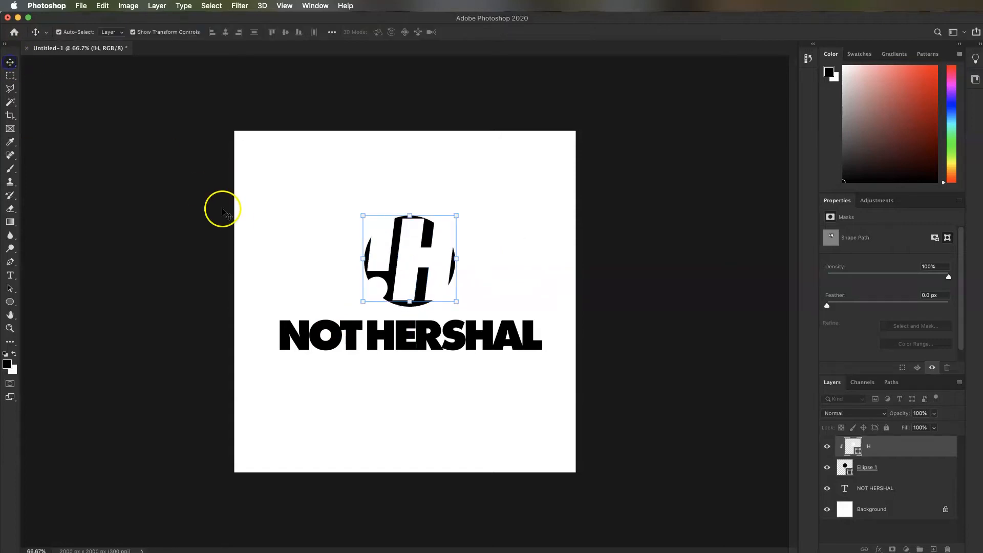
left_click(502, 221)
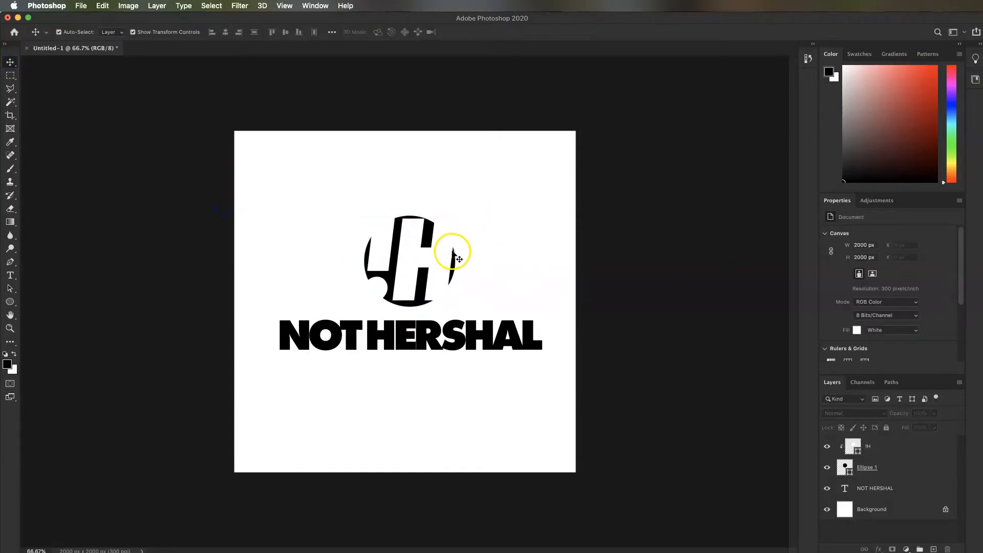
Apply a Color Overlay layer style in teal 00ffc6 to the !H shape
left_click_drag(403, 204, 413, 259)
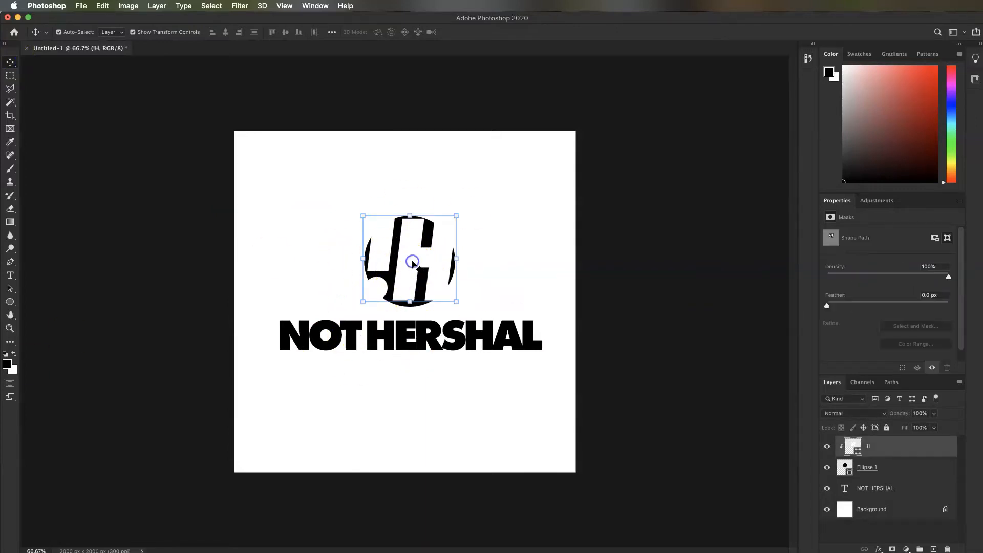
right_click(880, 441)
left_click(904, 264)
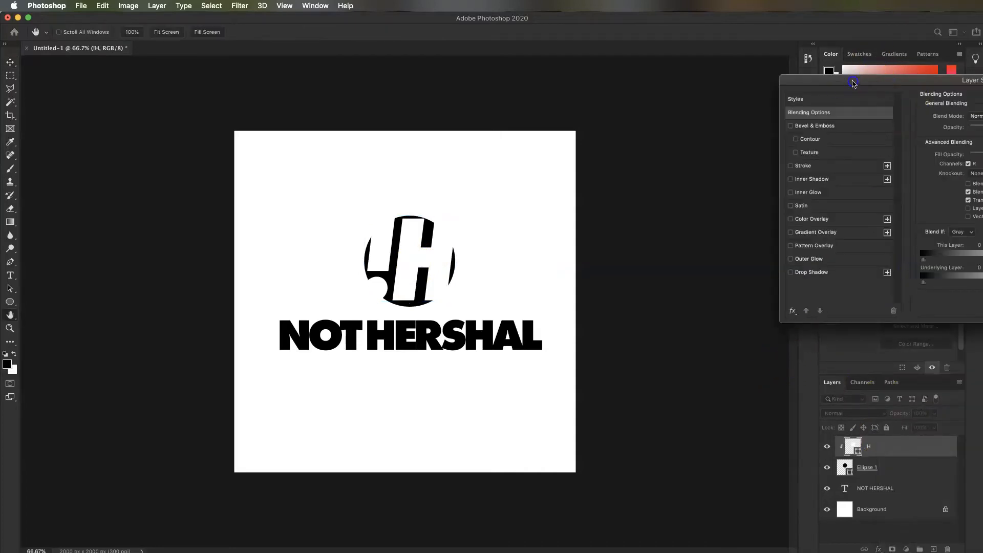
left_click_drag(853, 83, 523, 117)
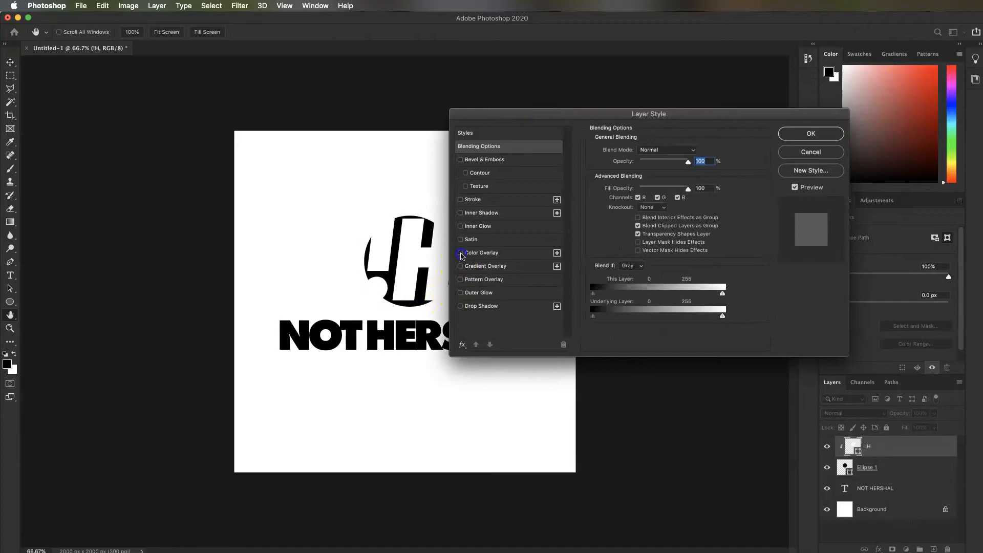
left_click(460, 253)
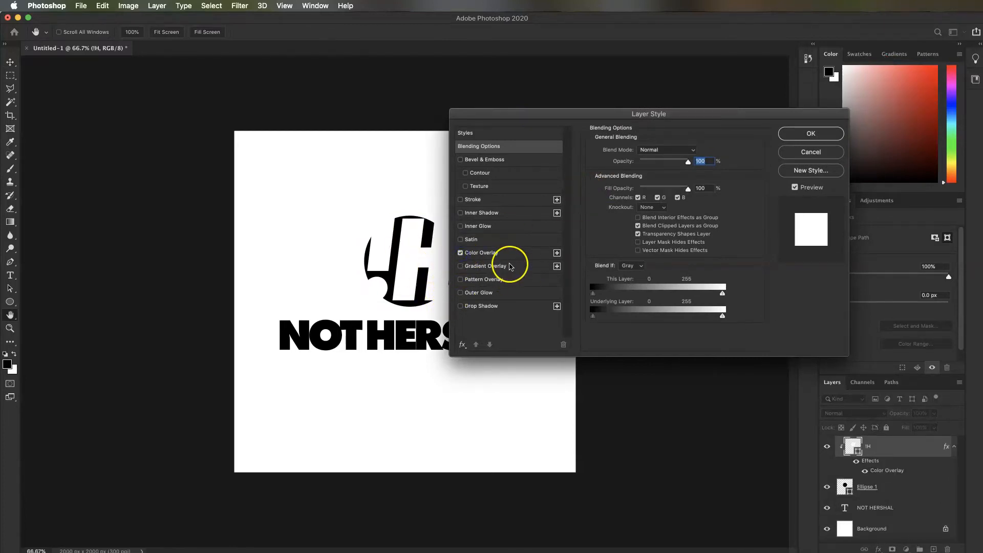
left_click(506, 254)
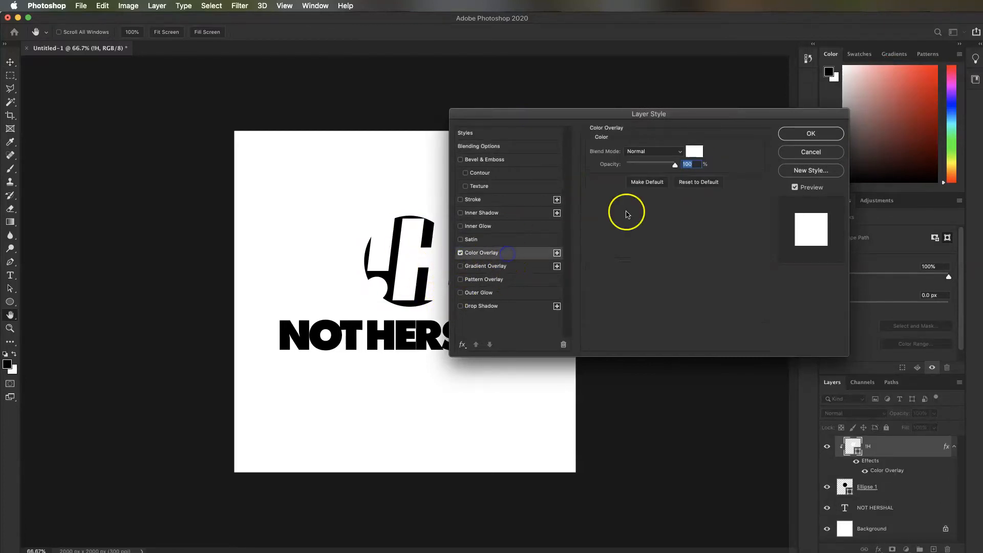
left_click(695, 150)
left_click_drag(789, 361, 788, 346)
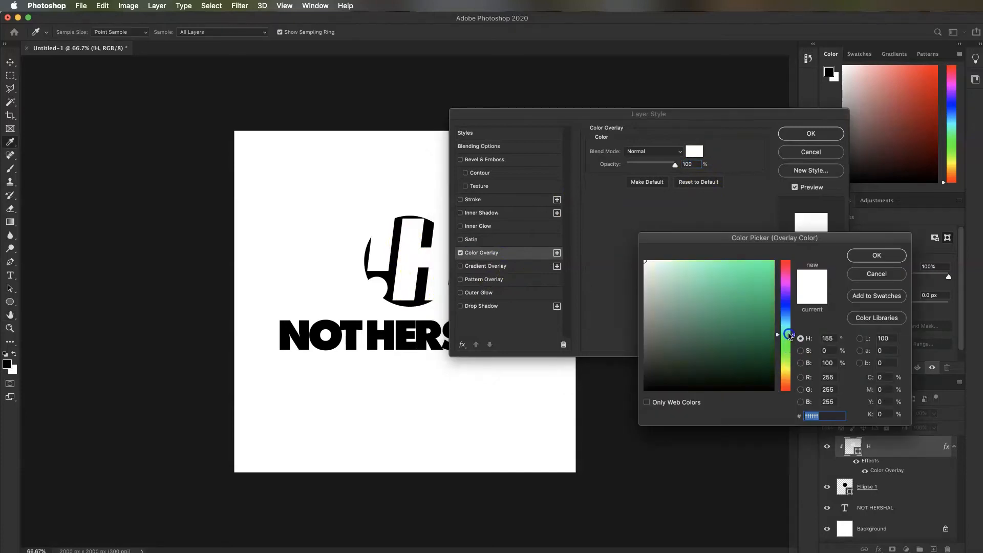
left_click_drag(742, 315, 799, 237)
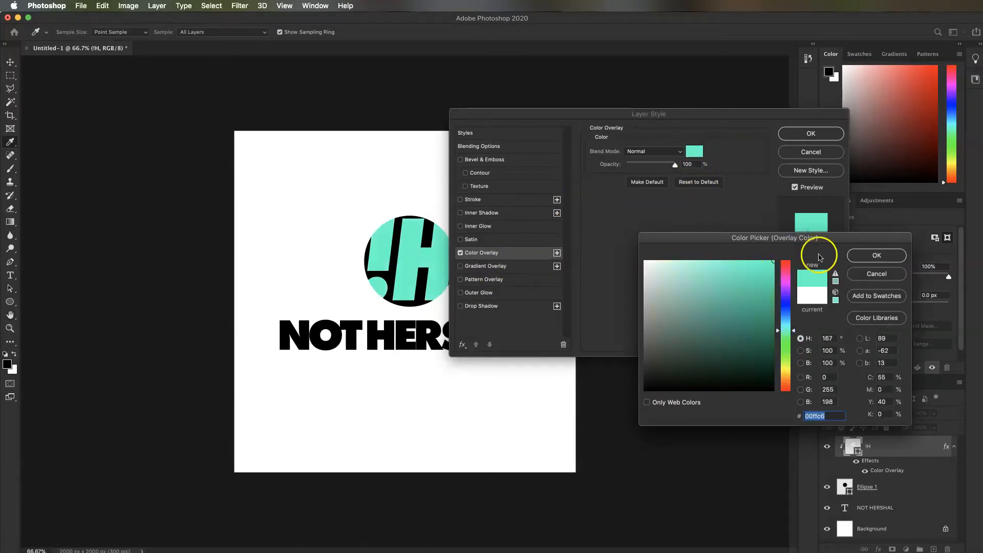
left_click(877, 255)
left_click(811, 134)
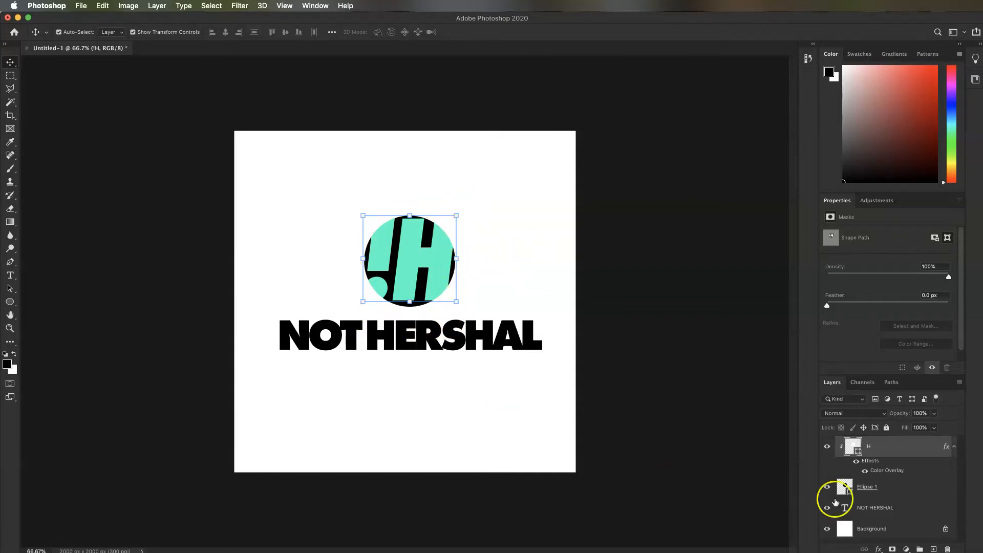
Change the fill of the Ellipse 1 circle to the recently used dark purple and deselect it
left_click(906, 490)
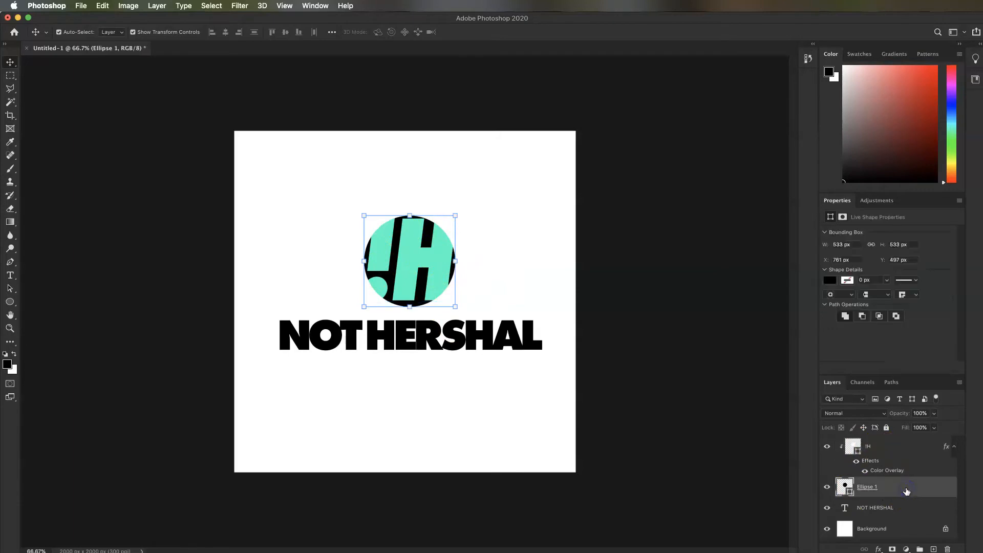
left_click(829, 280)
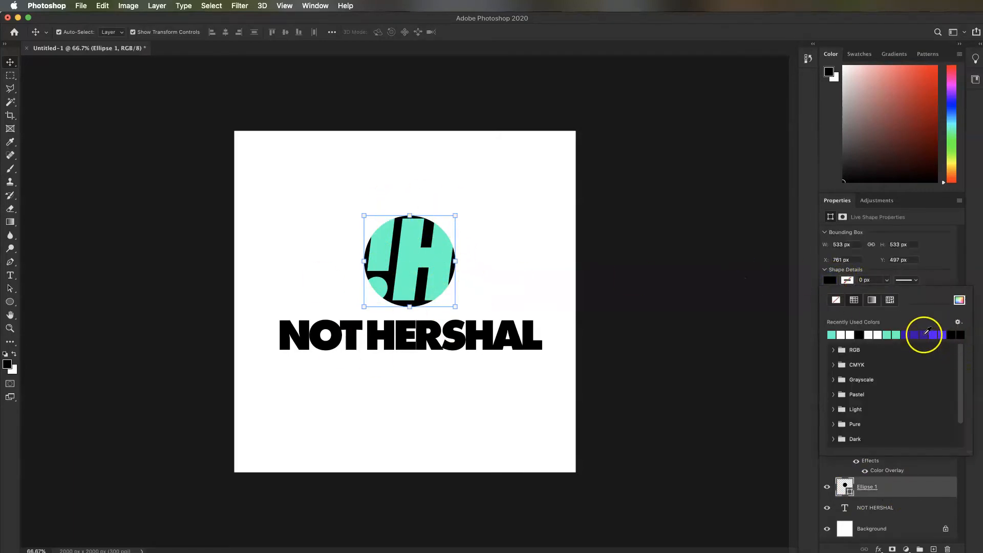
left_click(925, 334)
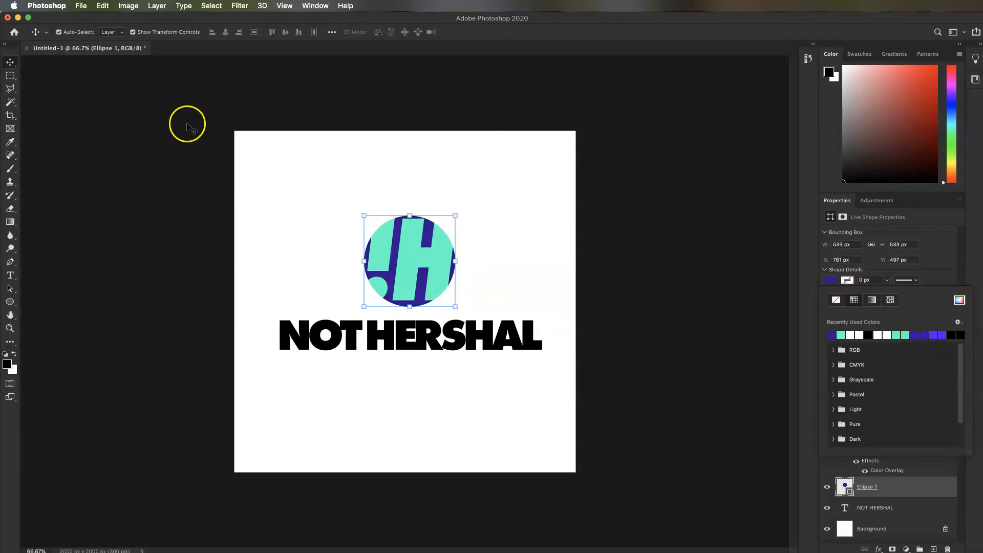
left_click(132, 214)
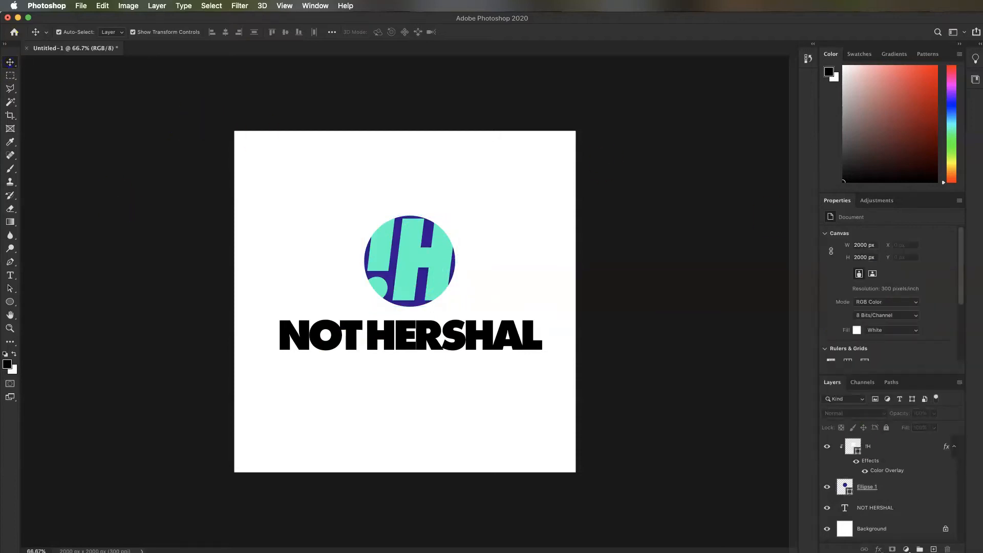
Preview the reference logo image not-h.jpg beside the design and close the preview
key("space")
left_click_drag(445, 96, 751, 87)
left_click(502, 86)
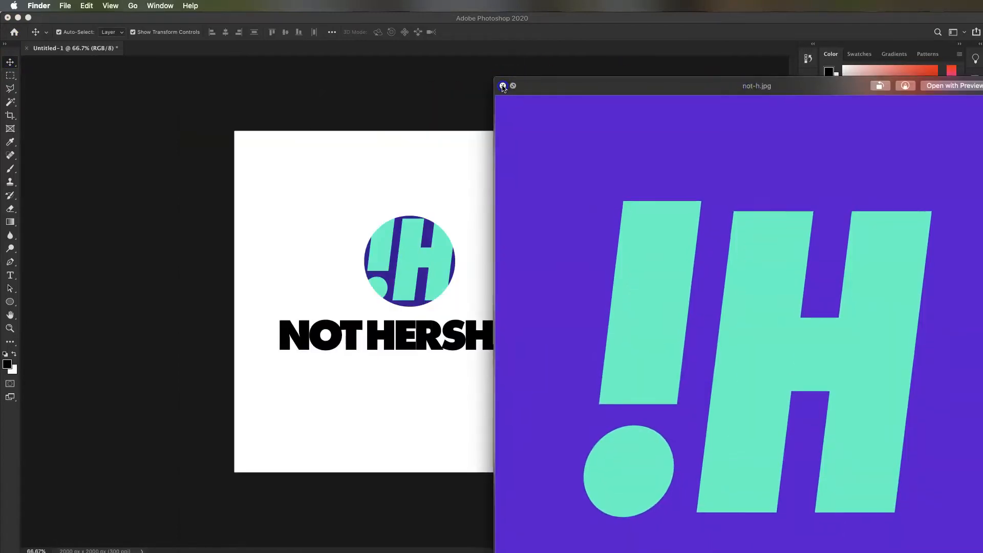
Scale the teal !H shape down to about 90% within the circle and deselect it
left_click(432, 256)
left_click(430, 257)
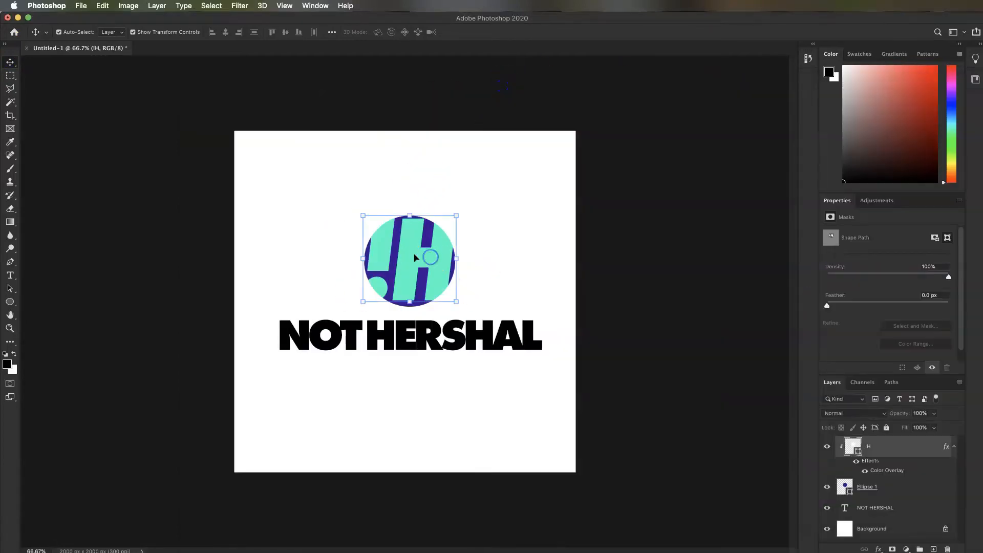
left_click_drag(411, 213, 411, 221)
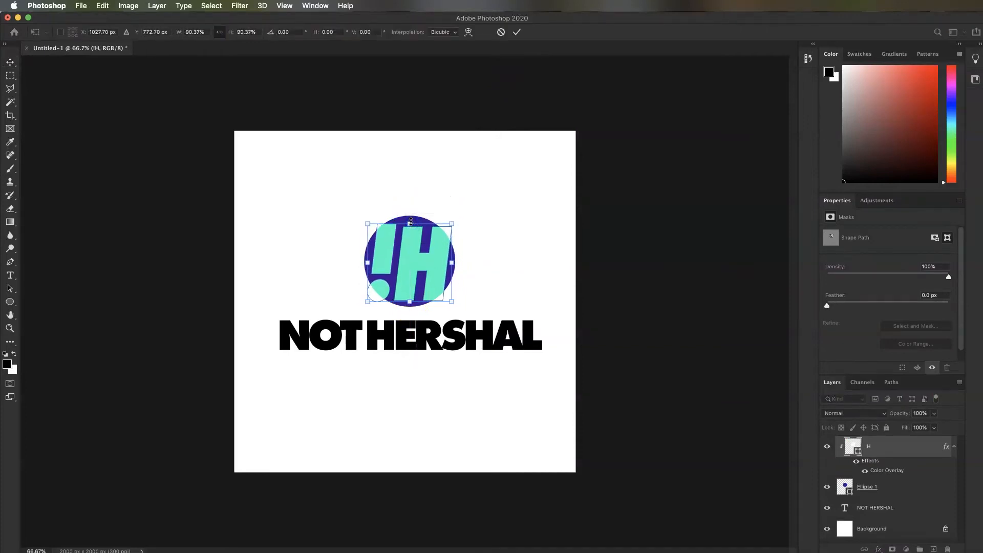
left_click(9, 62)
left_click(116, 115)
Align the vertical centres of the !H shape and the purple circle, and deselect them
left_click_drag(248, 147, 530, 268)
left_click(287, 33)
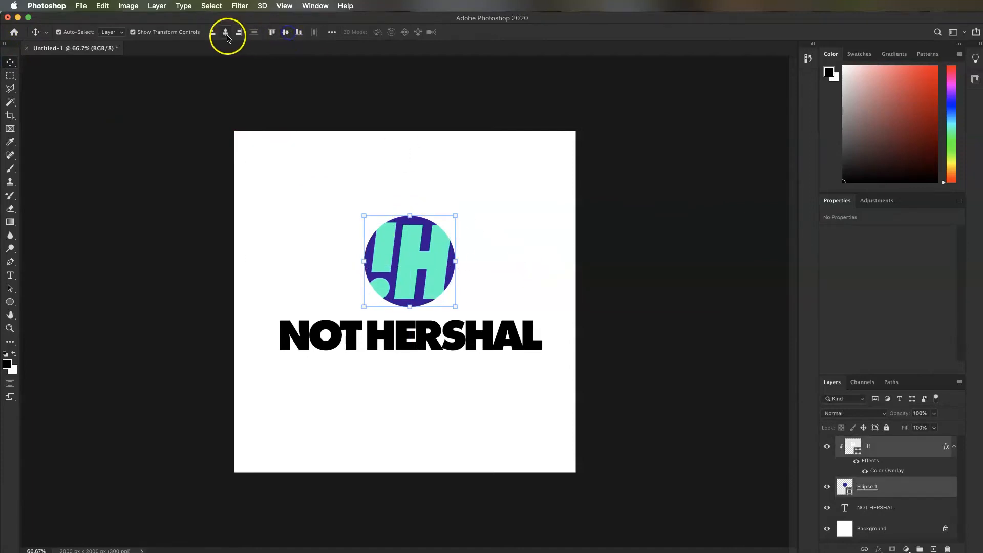
left_click(310, 214)
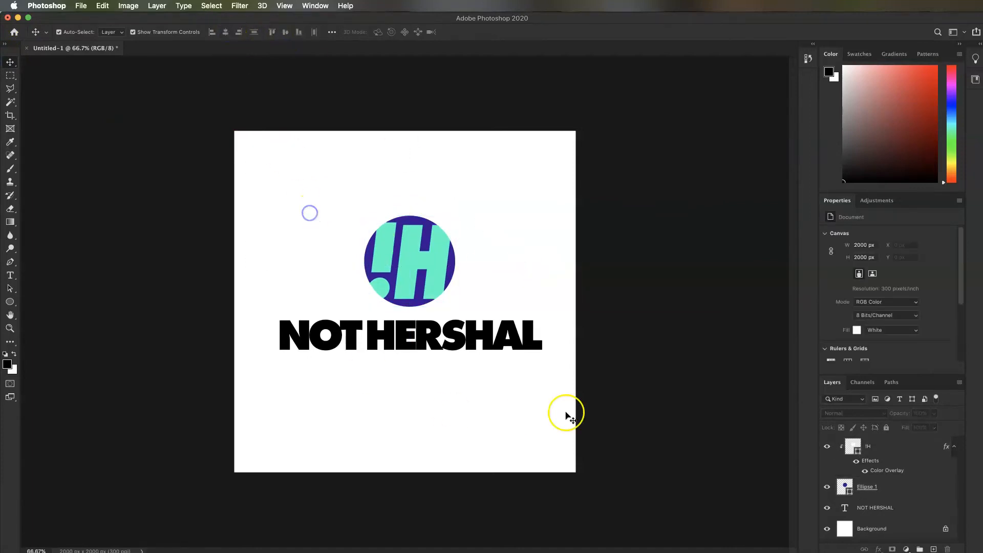
Recolour the NOT HERSHAL text with purple 381094 sampled from the circle
left_click(423, 348)
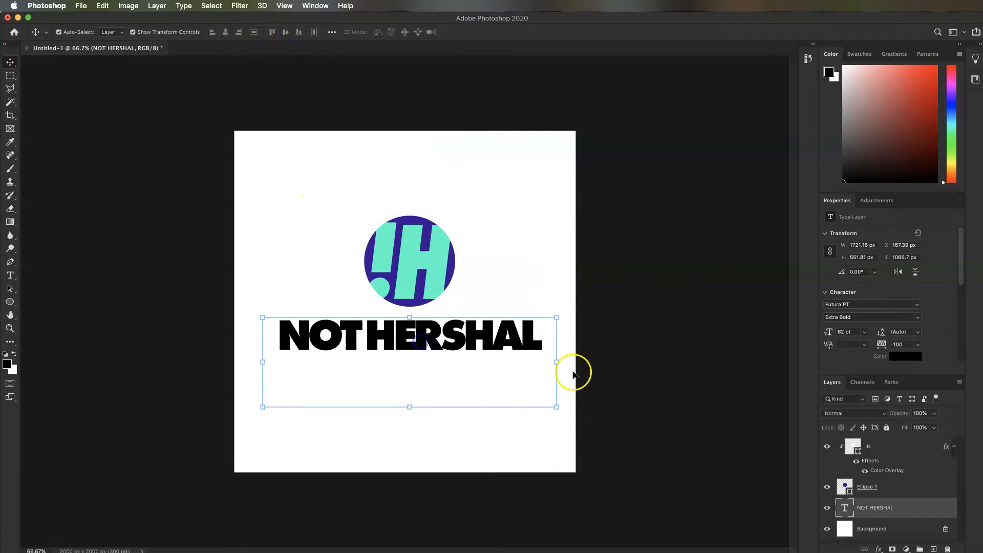
left_click(897, 357)
left_click(447, 279)
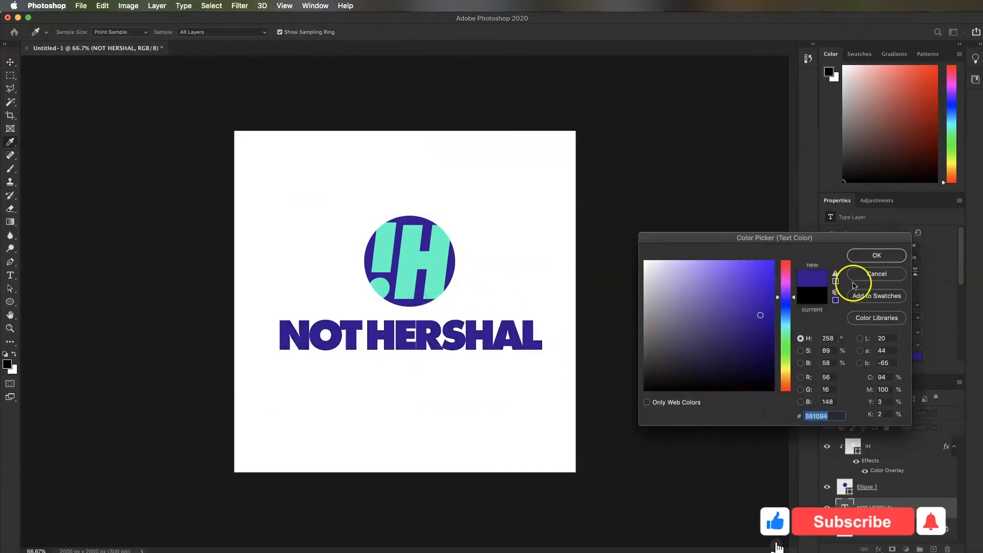
left_click(877, 254)
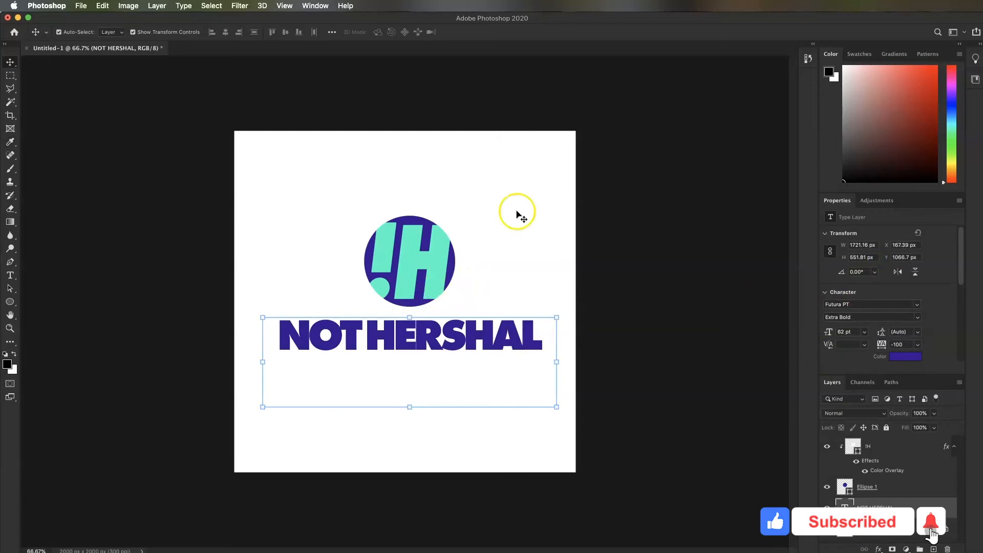
left_click(204, 295)
Try the monogram's teal 00ffc6 on the NOT HERSHAL text and return it to the circle's purple 381094
left_click(378, 341)
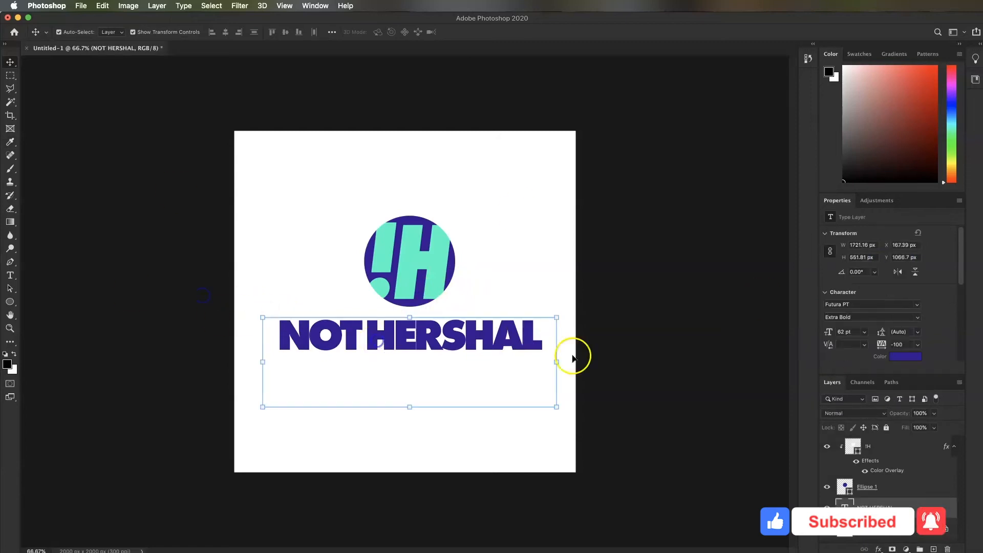
left_click(906, 357)
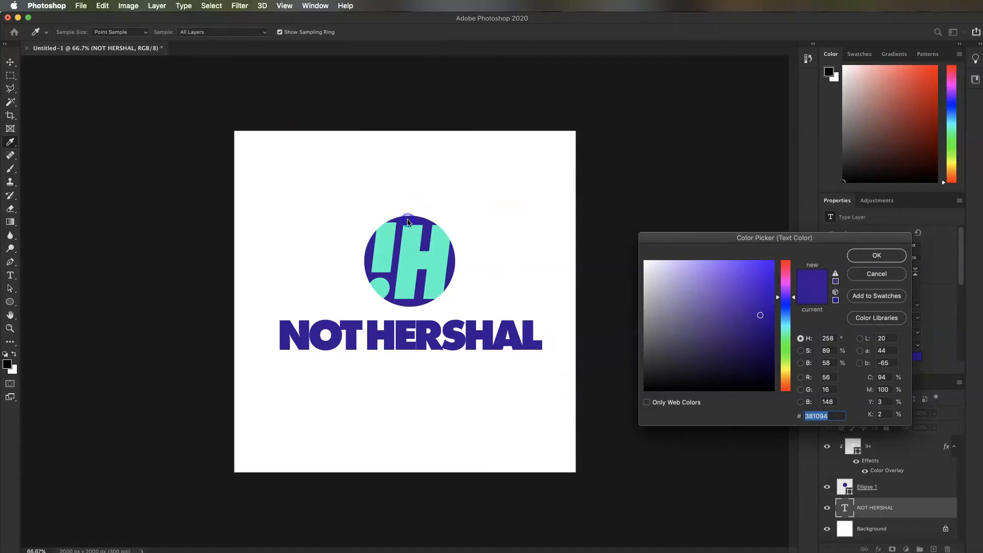
left_click(417, 265)
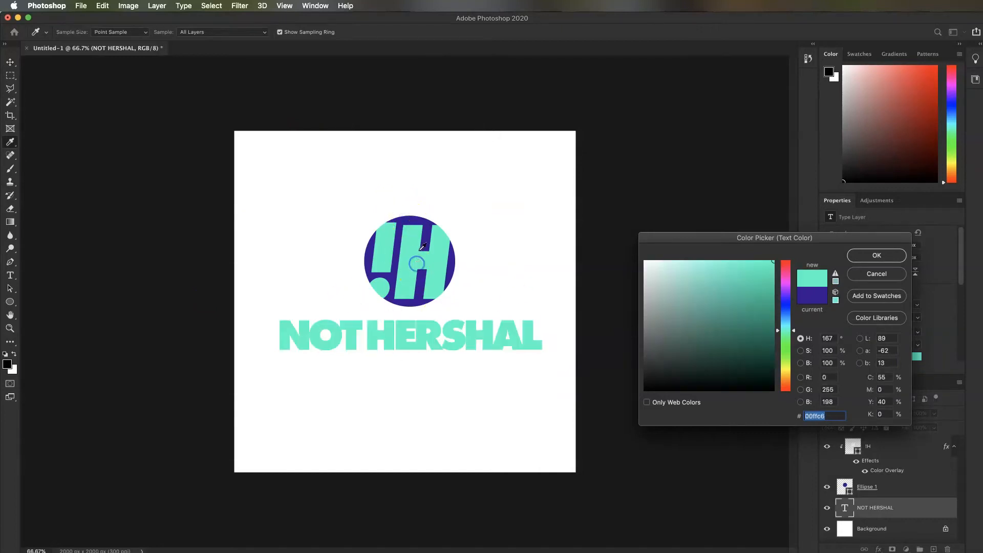
left_click(428, 221)
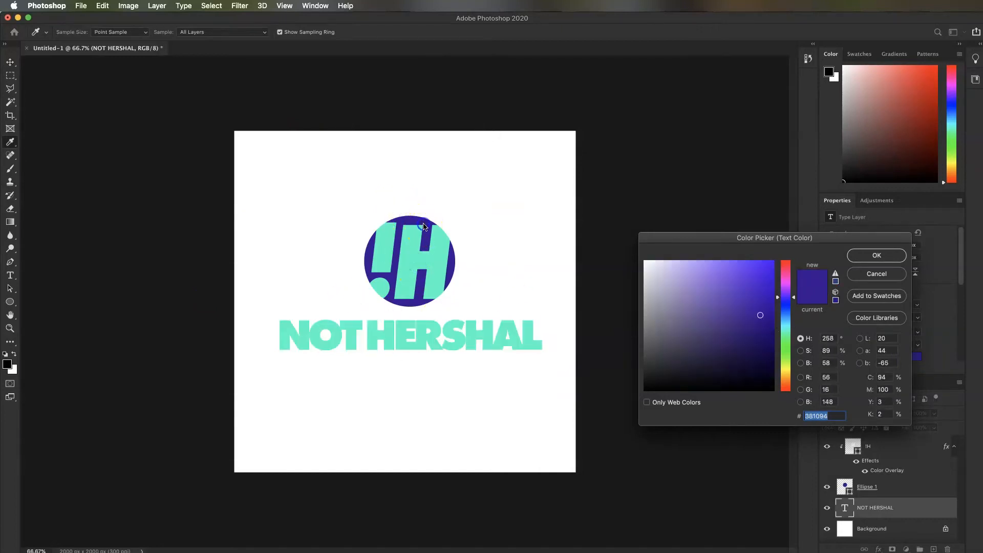
left_click(876, 255)
key("v")
left_click(432, 447)
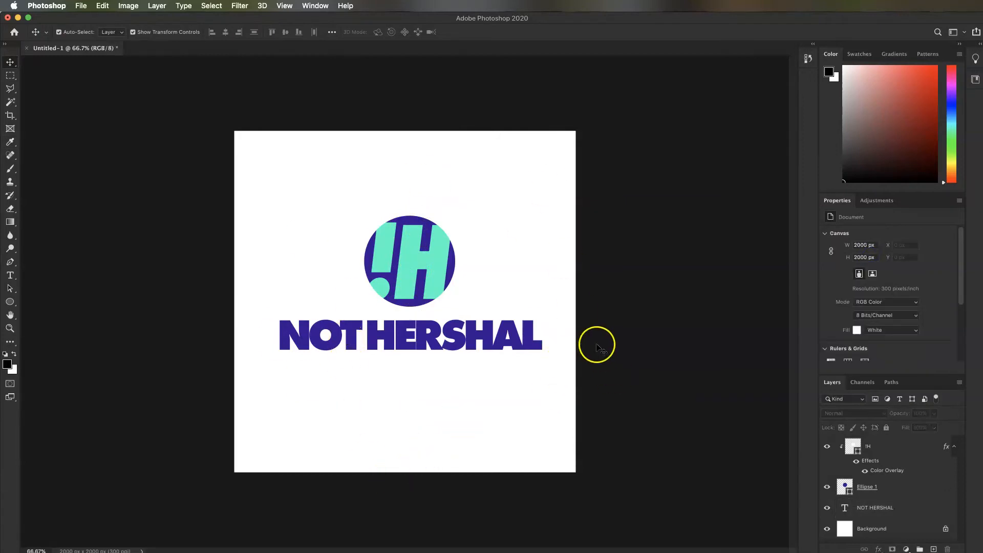
Scale the entire logo down to about 55% and move it into the canvas's upper-left corner
left_click(443, 336)
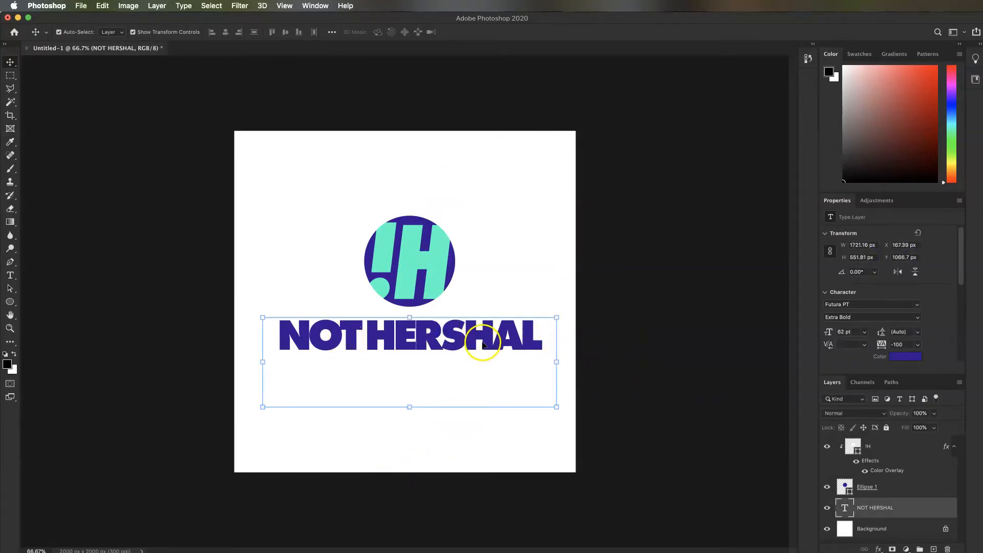
key("super+alt+a")
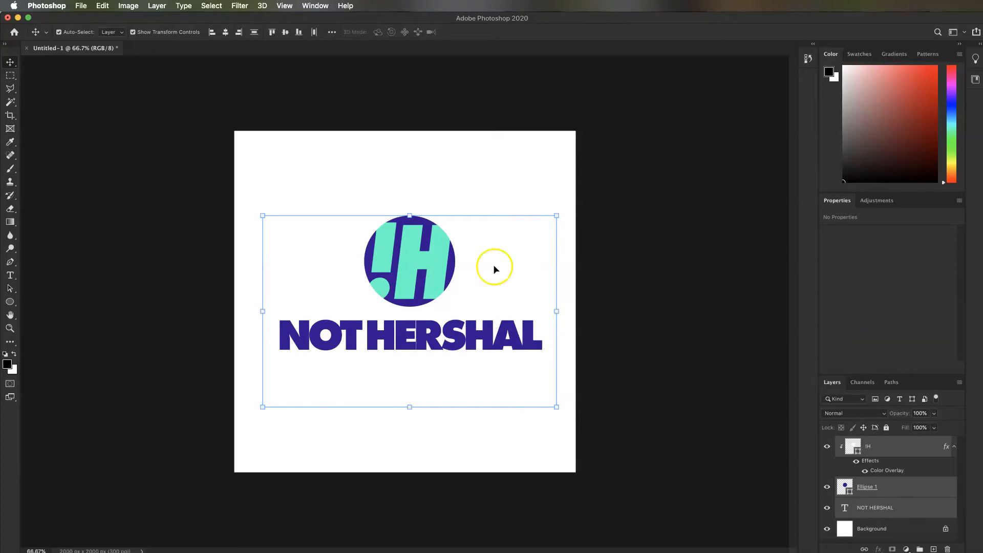
left_click_drag(557, 311, 424, 314)
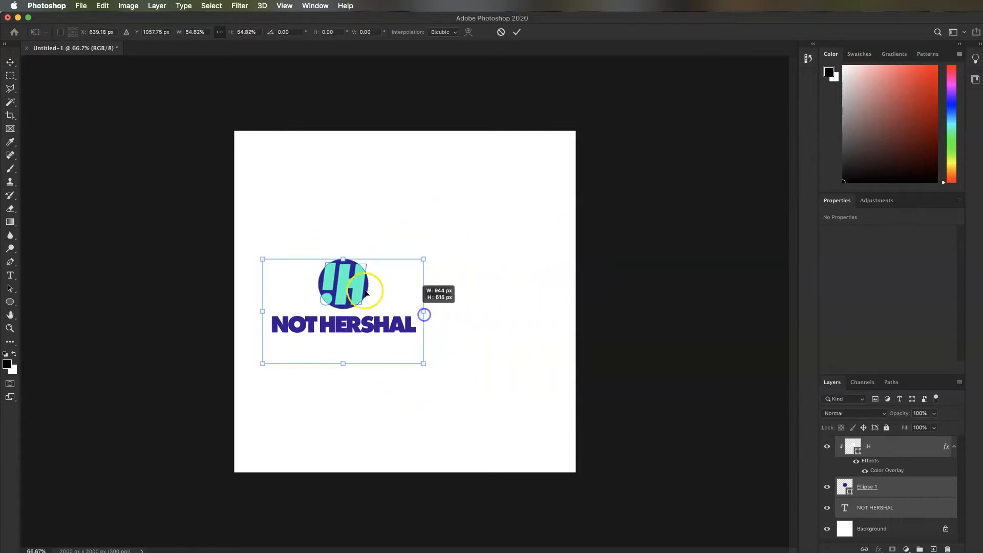
left_click_drag(347, 292, 323, 170)
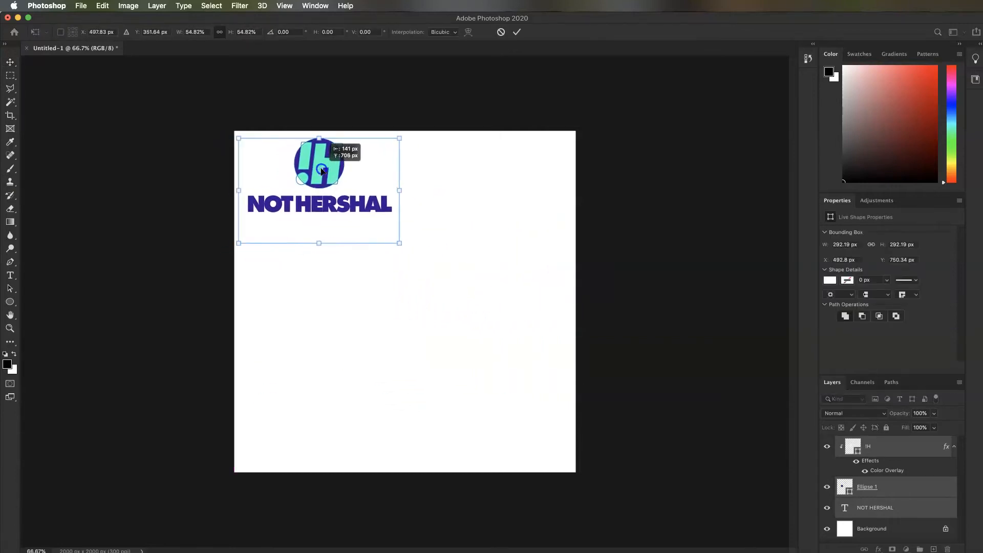
left_click(364, 410)
left_click(200, 306)
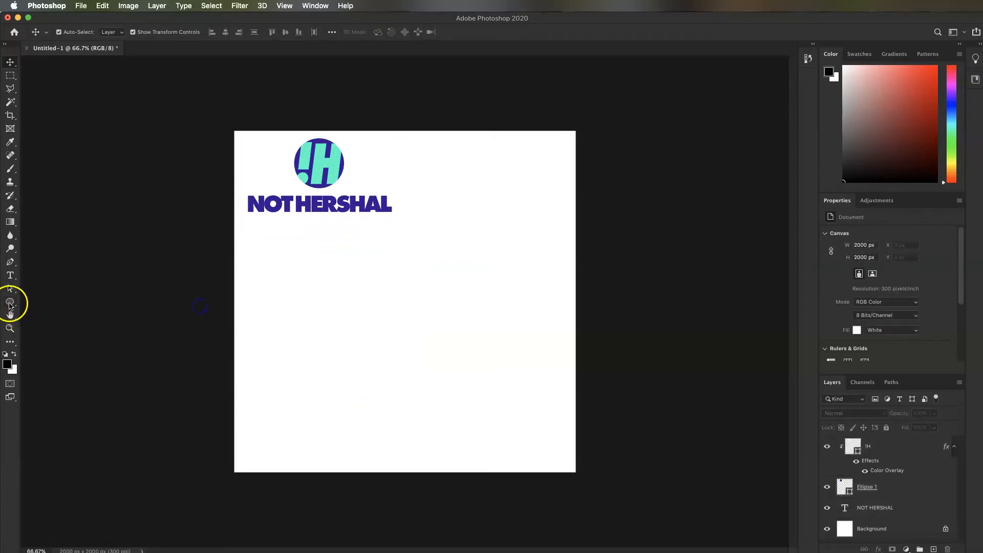
Draw a black rectangle about 1067 by 613 px over the canvas's upper-right corner and lock its layer
left_click(9, 306)
left_click(56, 301)
left_click_drag(408, 126, 591, 231)
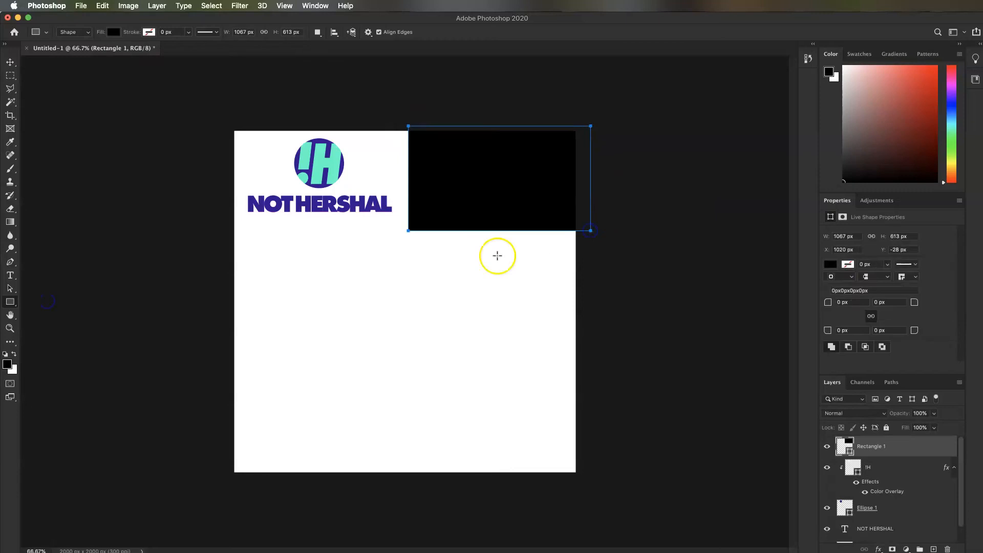
left_click(9, 63)
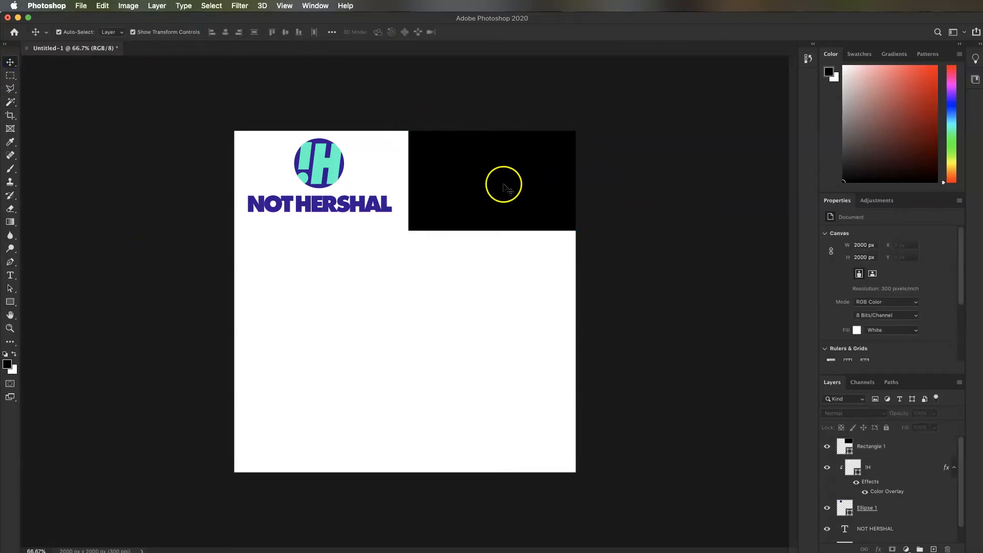
left_click(887, 428)
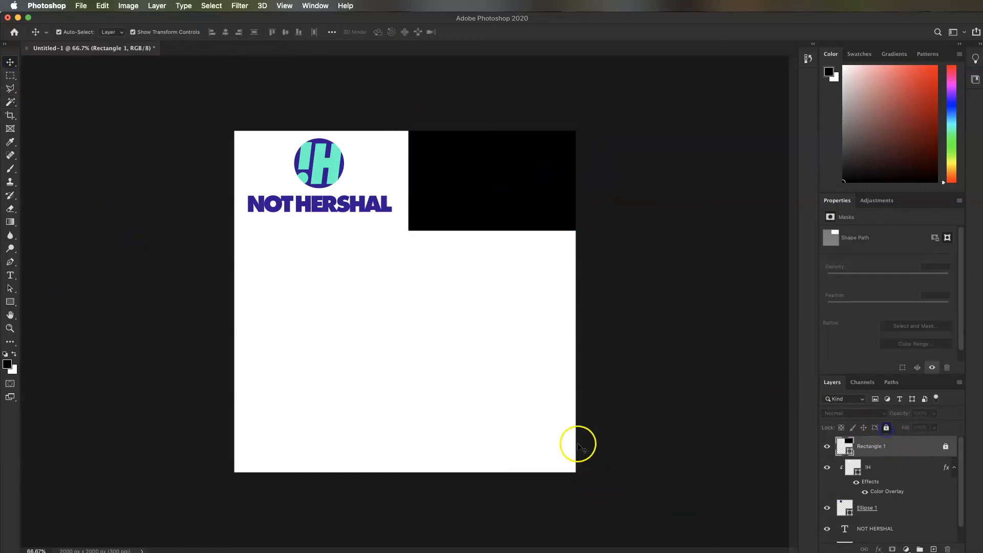
left_click(558, 421)
Duplicate the logo onto the black rectangle and move the copy's layers above the rectangle layer
left_click_drag(210, 124, 374, 240)
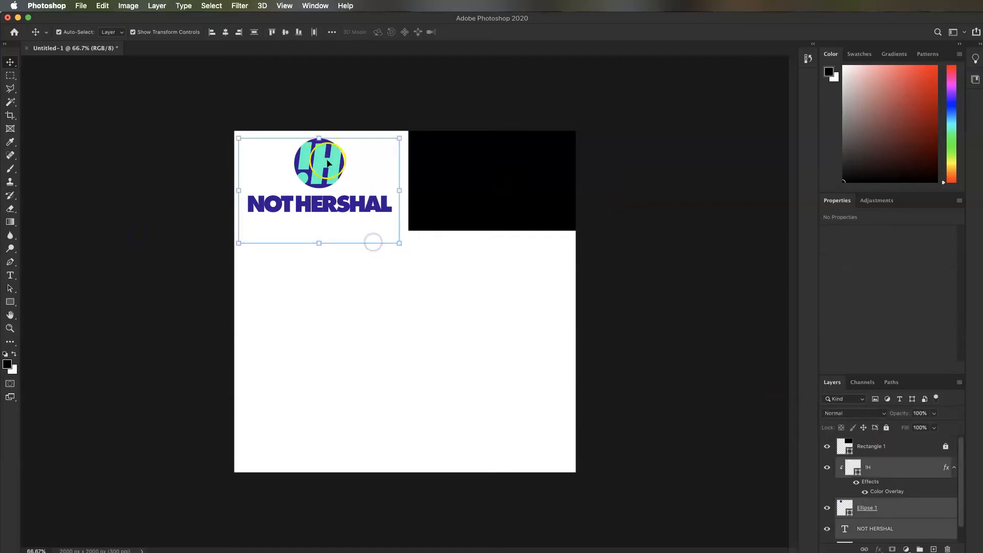
left_click_drag(145, 98, 491, 167)
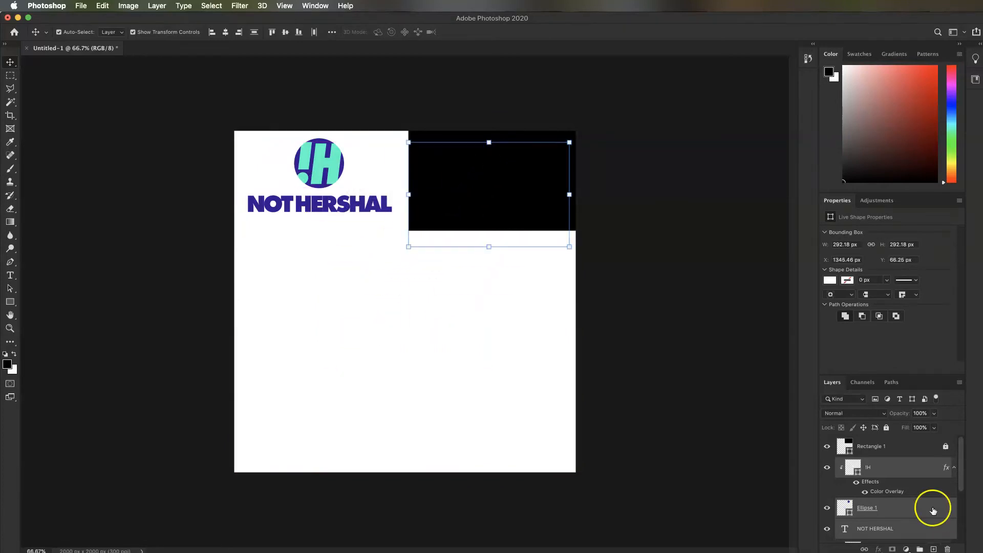
left_click_drag(883, 468, 881, 439)
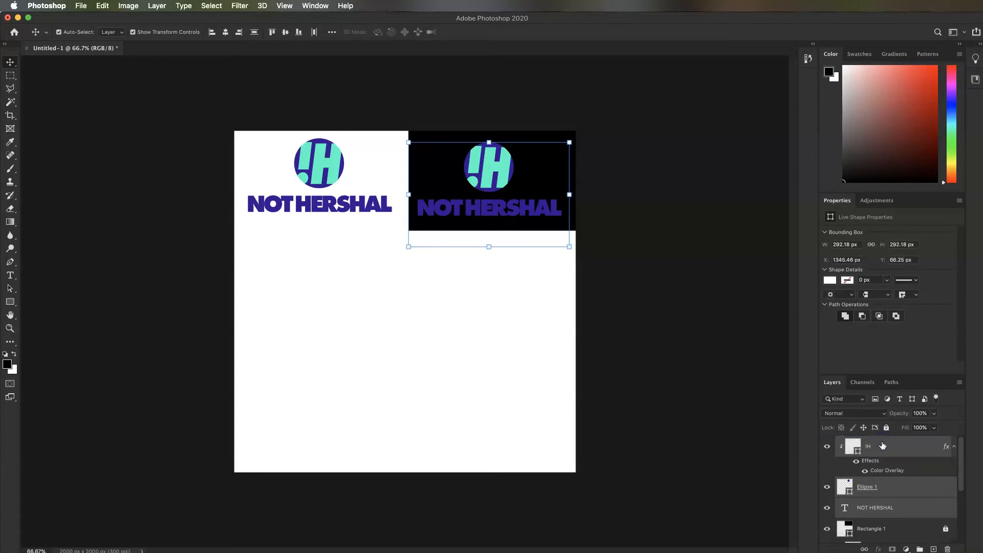
left_click(548, 352)
Nudge the duplicate logo vertically so it lines up with the original logo, and deselect it
left_click_drag(410, 123, 606, 293)
key("Up")
key("Up")
key("Up")
key("Up")
key("Up")
key("Up")
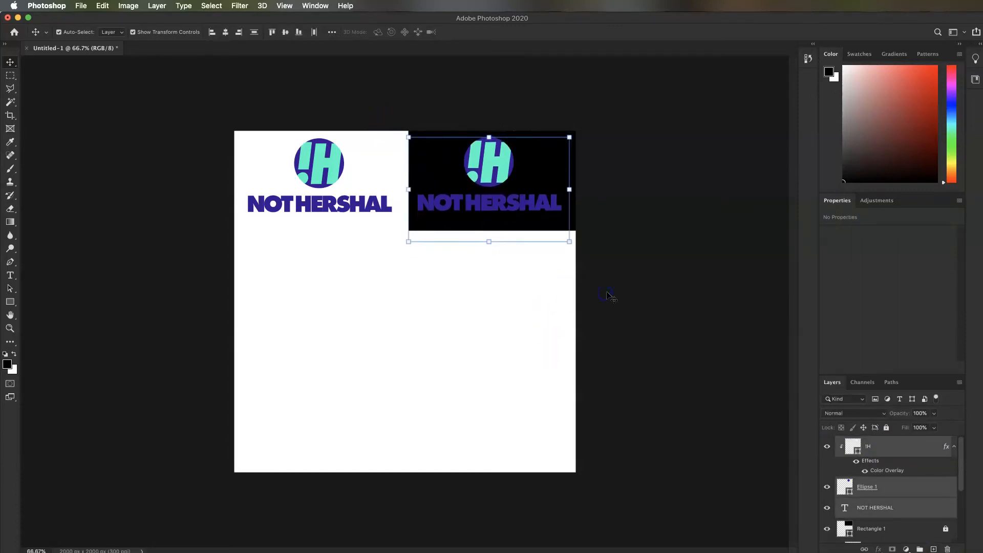
key("Up")
key("Up")
key("Up")
left_click(592, 295)
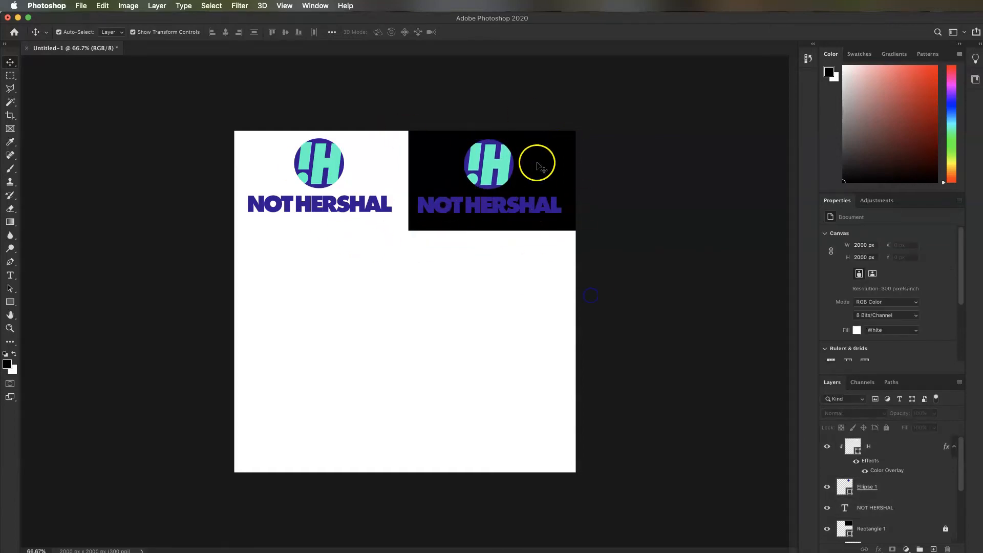
Recolour the duplicate's NOT HERSHAL text with teal 00ffc6 sampled from its monogram
left_click(531, 206)
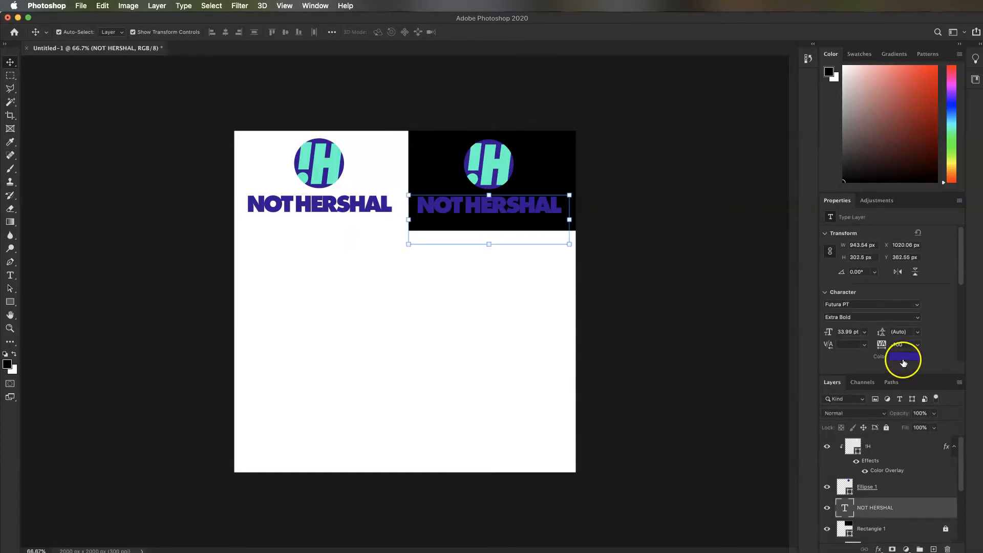
left_click(903, 358)
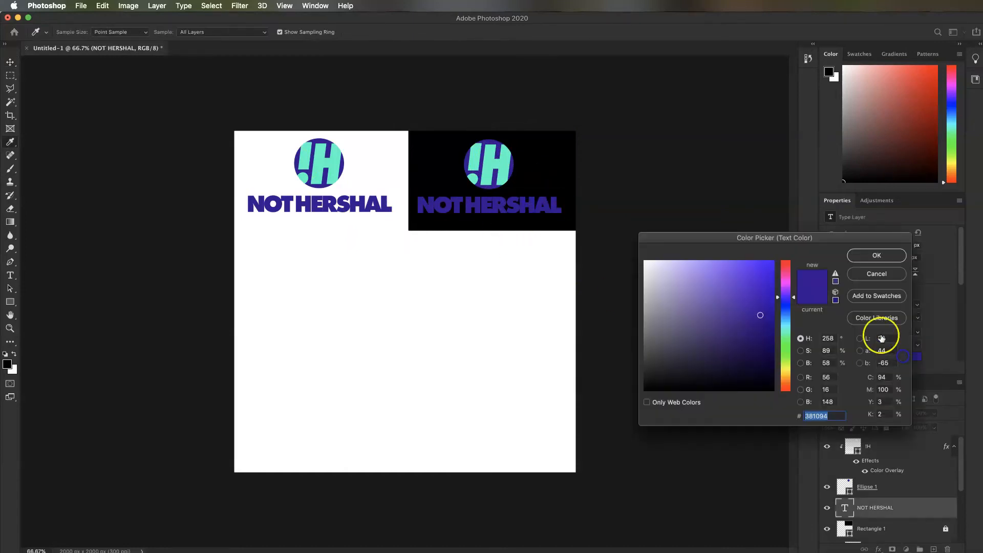
left_click(489, 165)
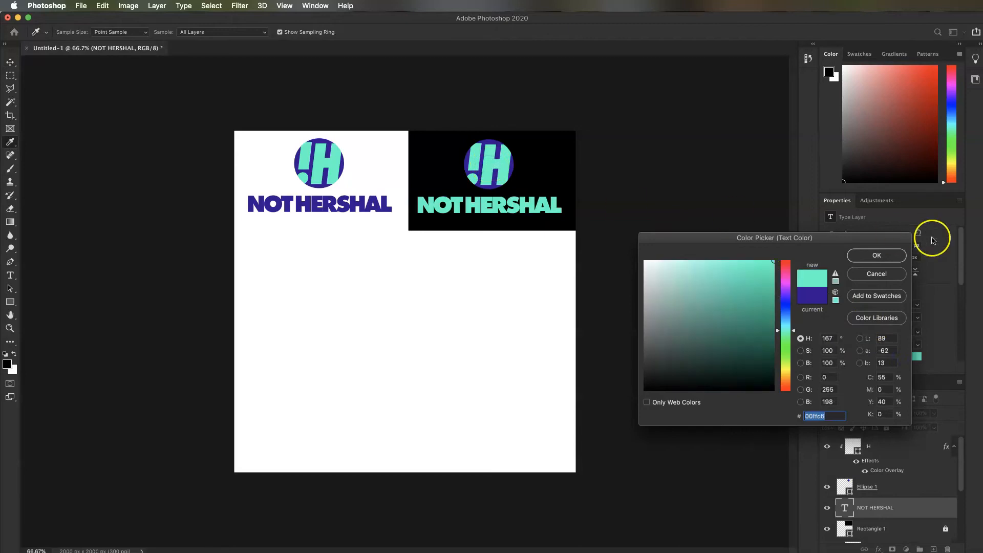
left_click(876, 255)
Change the Color Overlay of the duplicate's !H shape to purple 381094 sampled from the circle
left_click(499, 165)
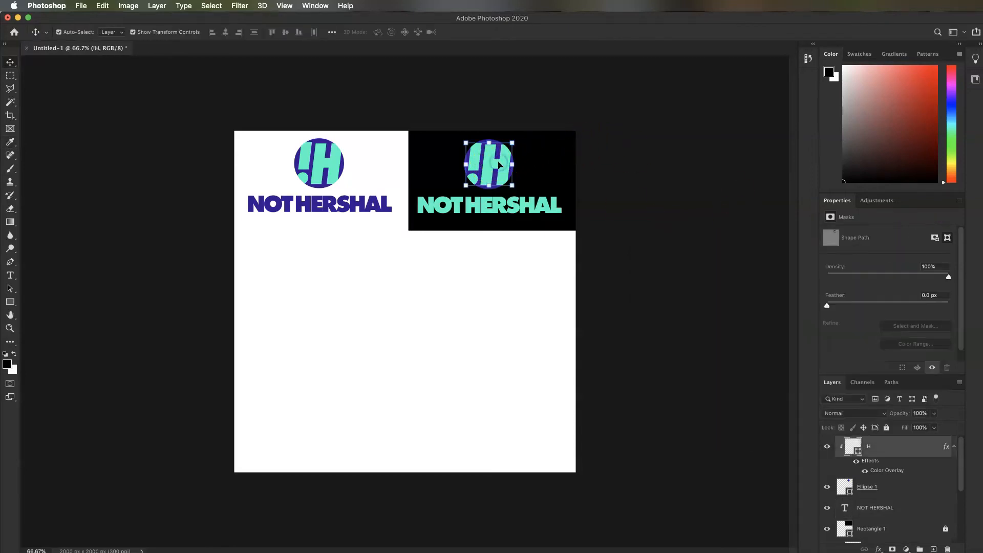
double_click(893, 444)
left_click_drag(577, 110, 676, 84)
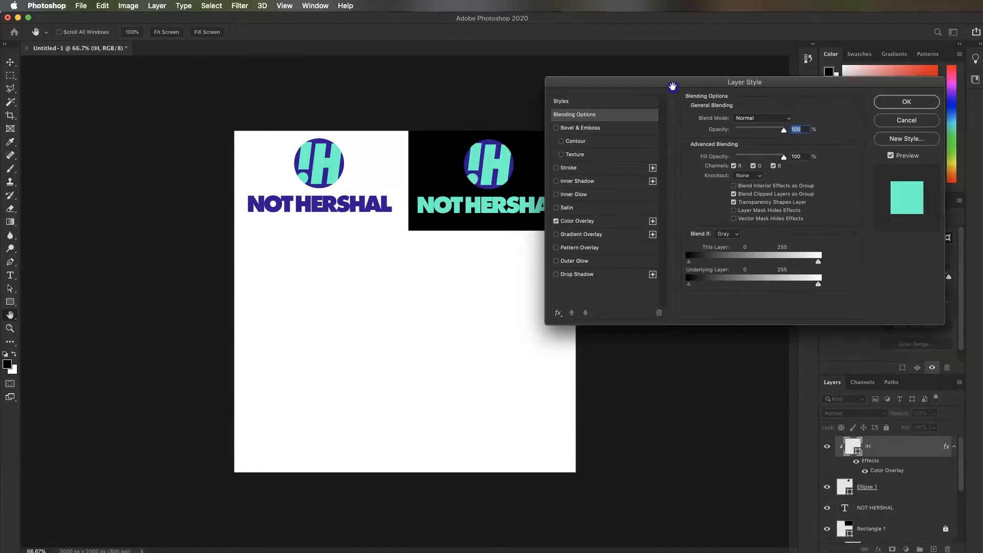
left_click(587, 220)
left_click(795, 119)
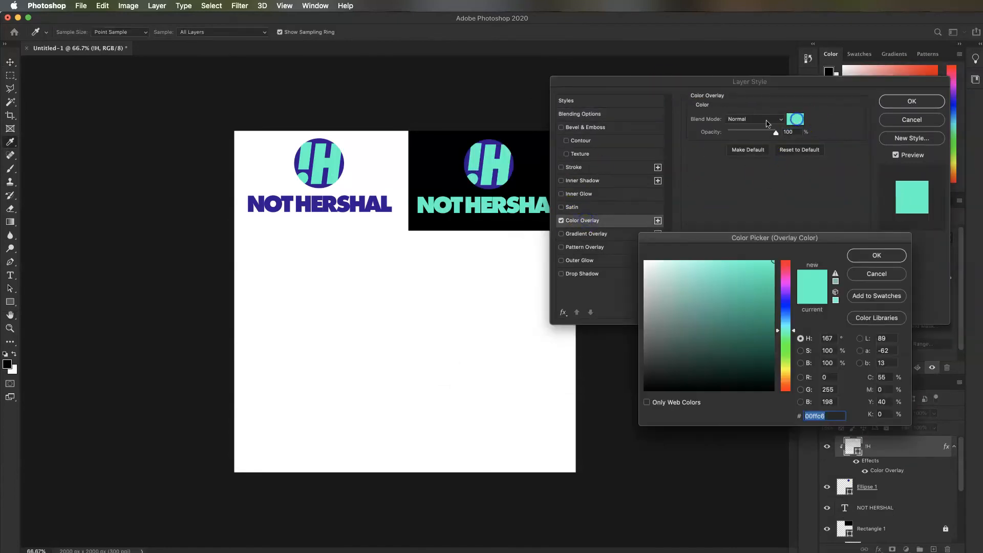
left_click(488, 141)
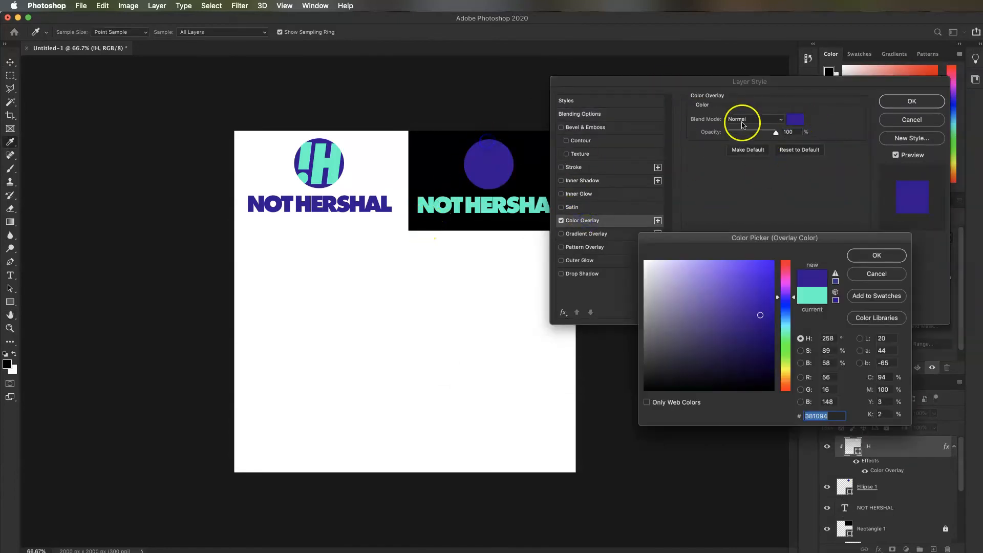
left_click(878, 256)
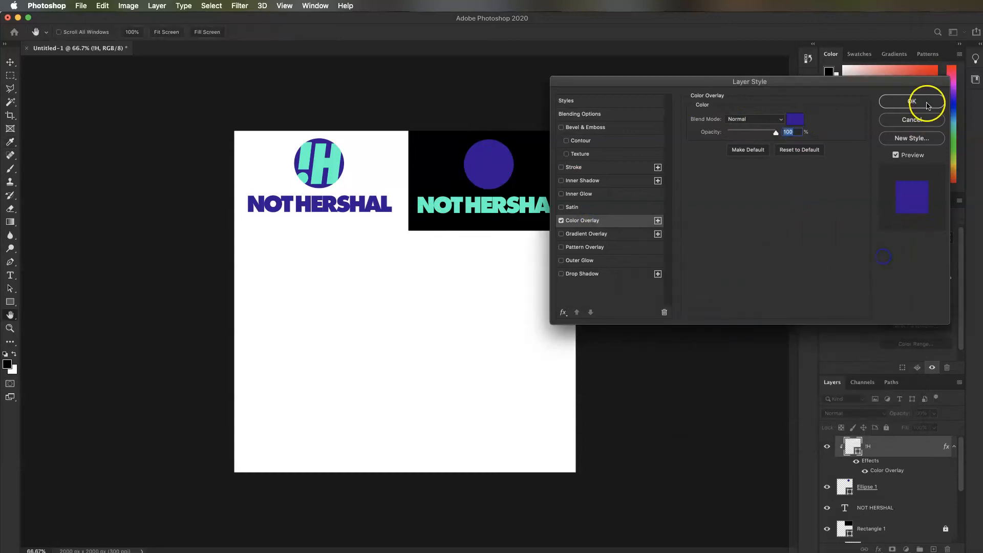
left_click(919, 101)
left_click(676, 166)
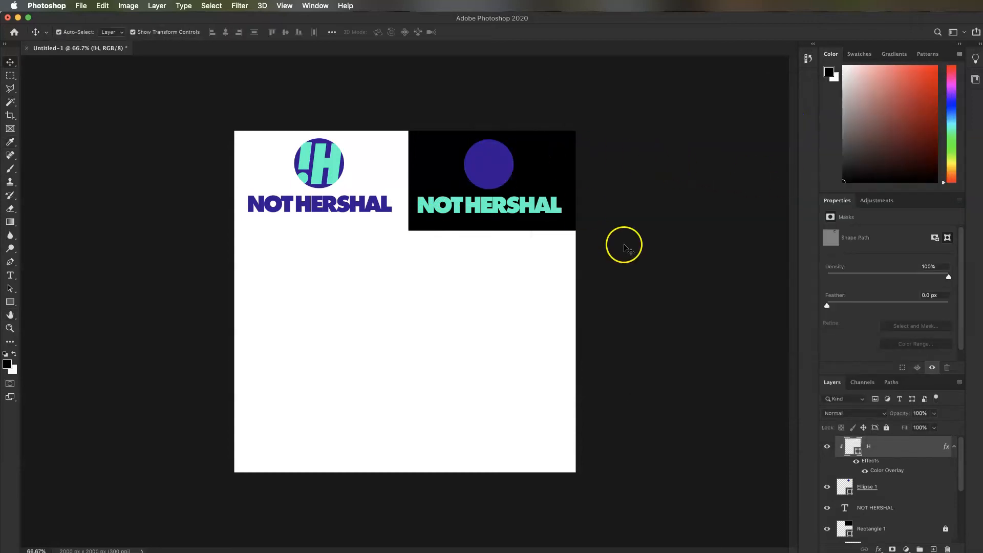
Fill the duplicate's circle with the teal sampled from its NOT HERSHAL text, and deselect it
left_click(490, 190)
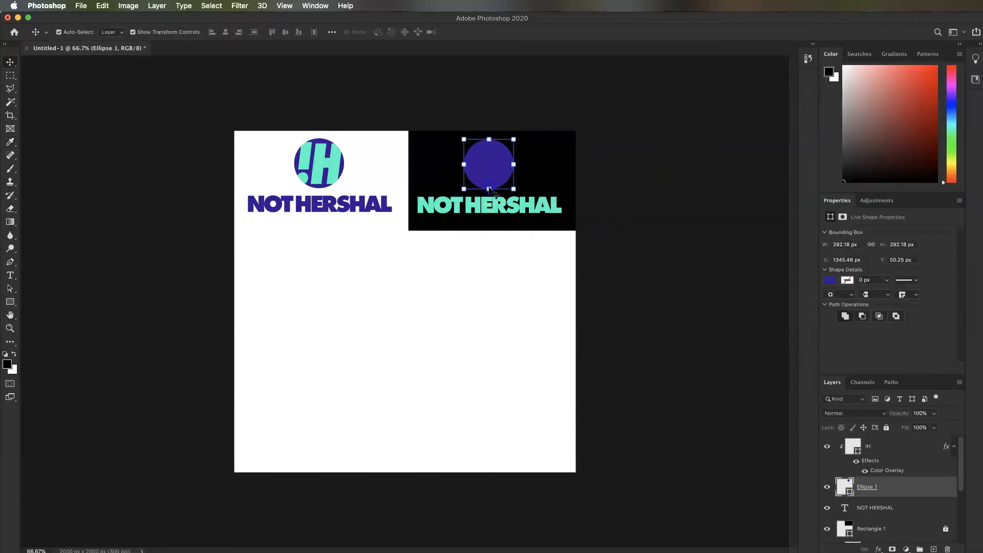
left_click(836, 281)
left_click(484, 188)
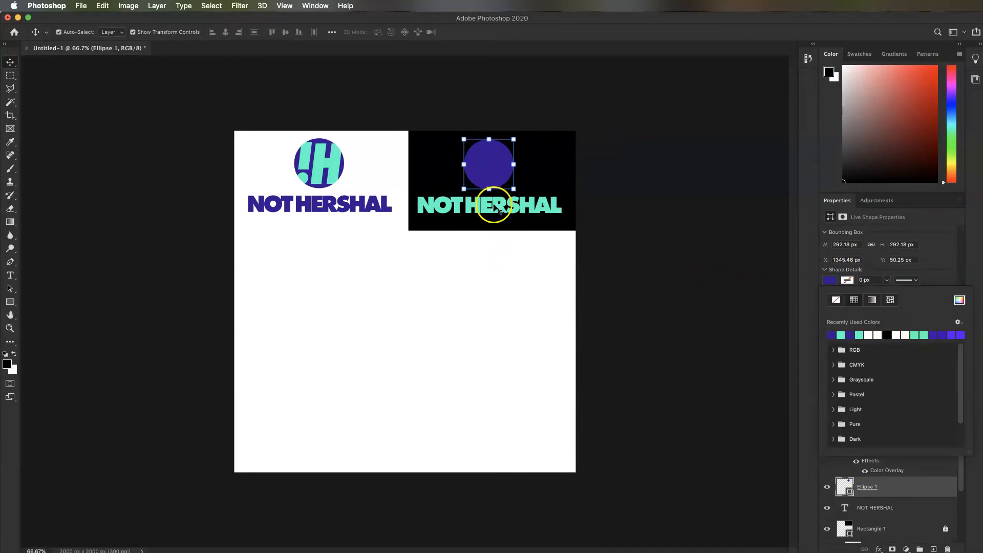
left_click(834, 281)
left_click(834, 281)
left_click(959, 300)
left_click(478, 201)
left_click(899, 254)
left_click(656, 253)
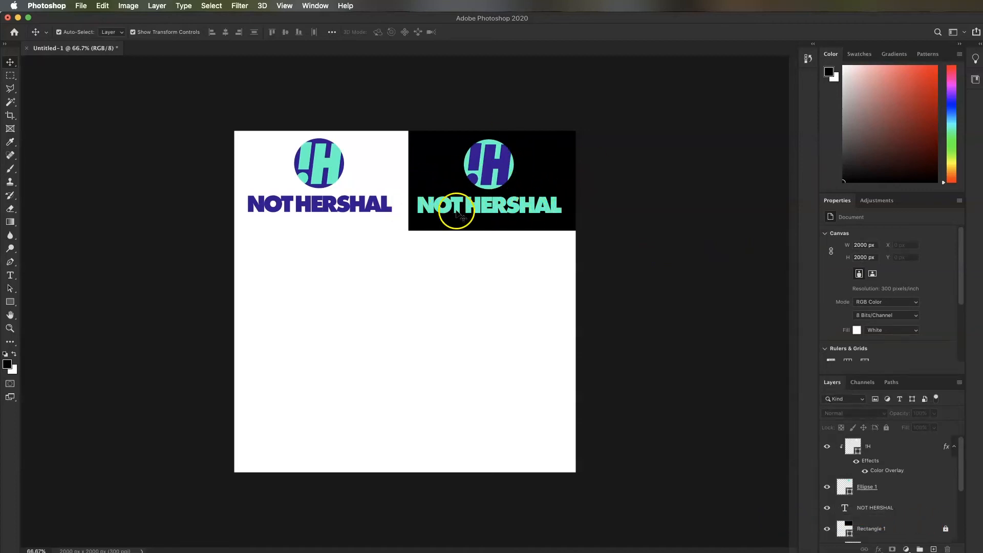
left_click(468, 367)
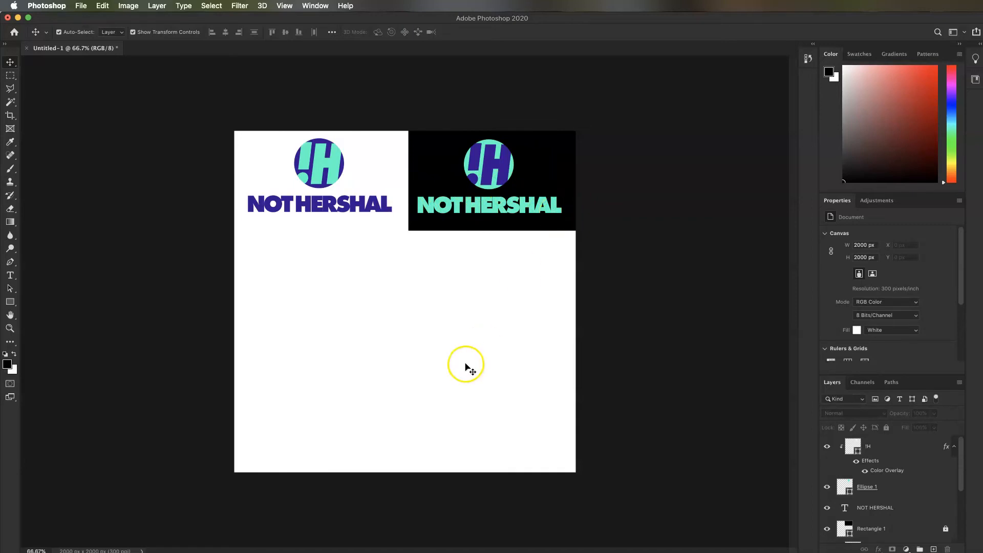
Unlock the black rectangle, stretch it downward to about 206% of its height and shift it slightly left
scroll(901, 476, "down", 1)
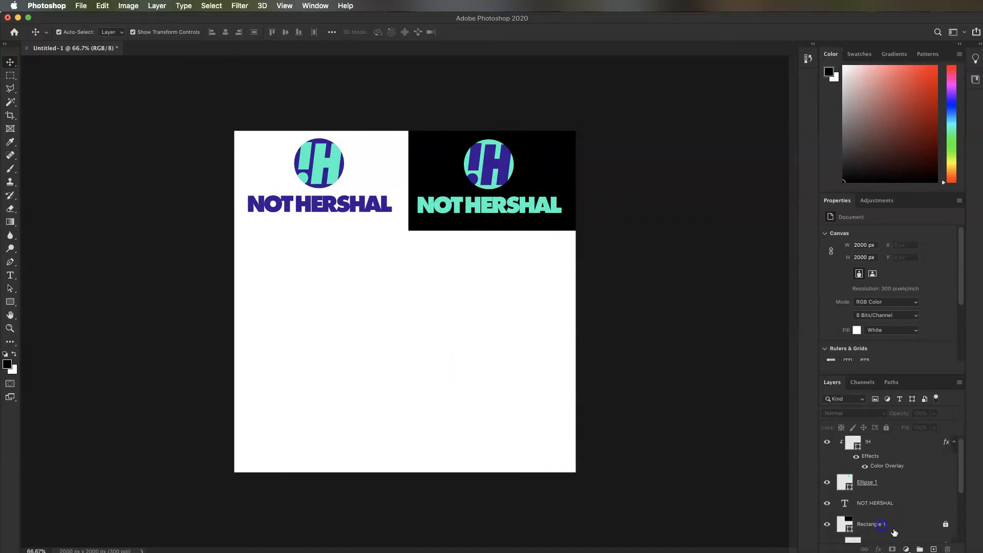
left_click(881, 523)
left_click(944, 526)
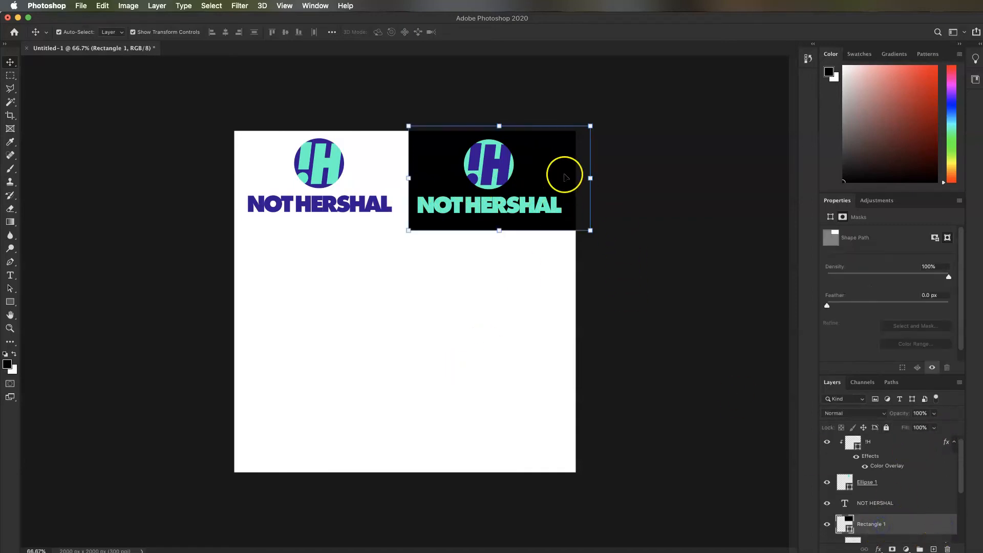
left_click_drag(497, 234, 511, 342)
key("shift+Left")
key("shift+Left")
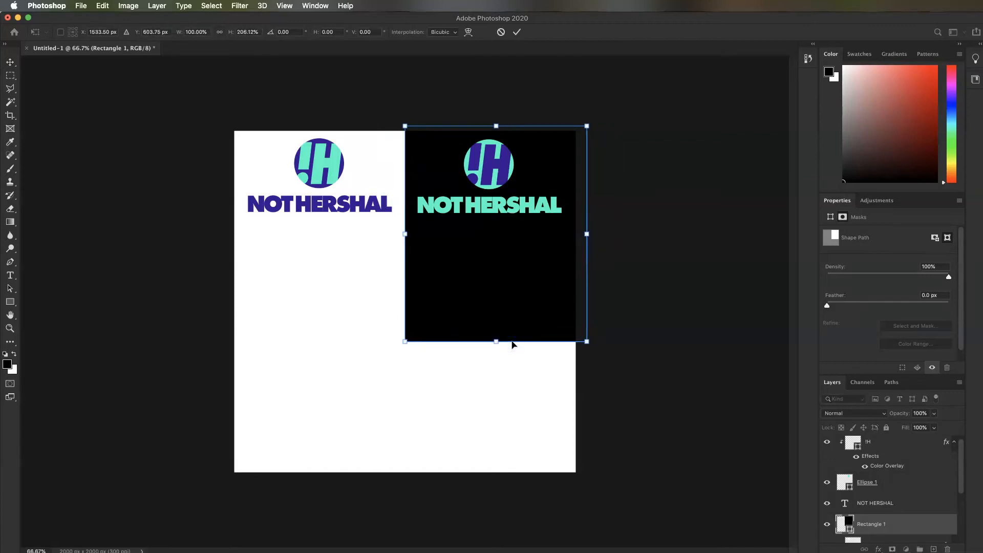
left_click(10, 64)
Lock the enlarged black rectangle layer again and deselect it
scroll(906, 522, "down", 1)
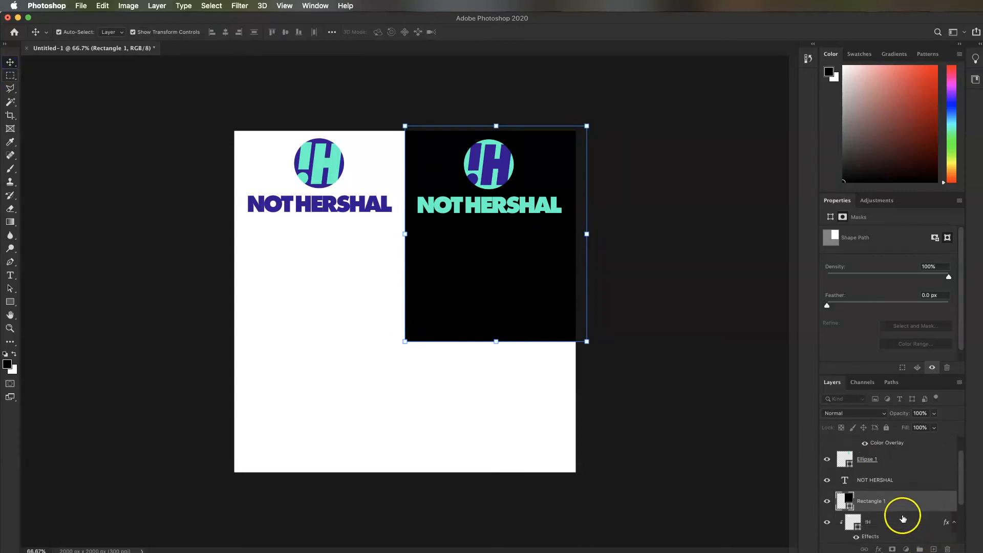
left_click(886, 427)
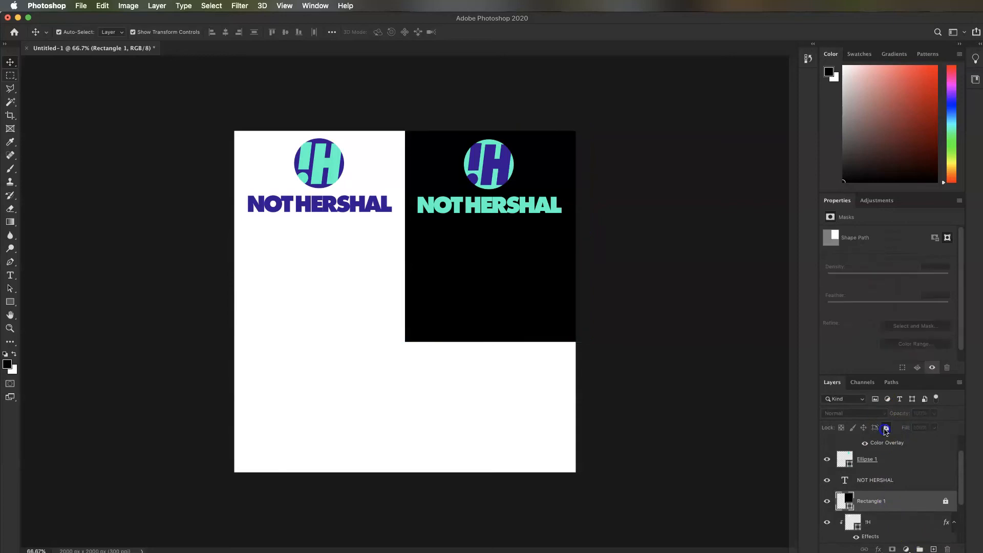
left_click(617, 283)
Copy the teal logo on the black rectangle and place the copy directly beneath it
left_click_drag(665, 122, 418, 249)
key("super+c")
key("super+v")
left_click_drag(406, 306, 488, 283)
left_click(493, 275)
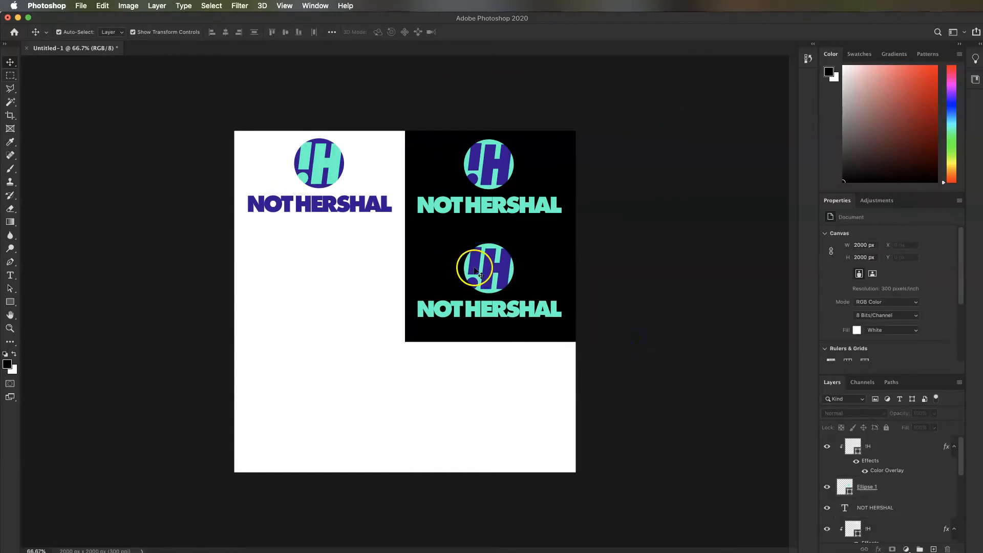
Change the Color Overlay of the lower copy's !H shape to black 000000
double_click(894, 474)
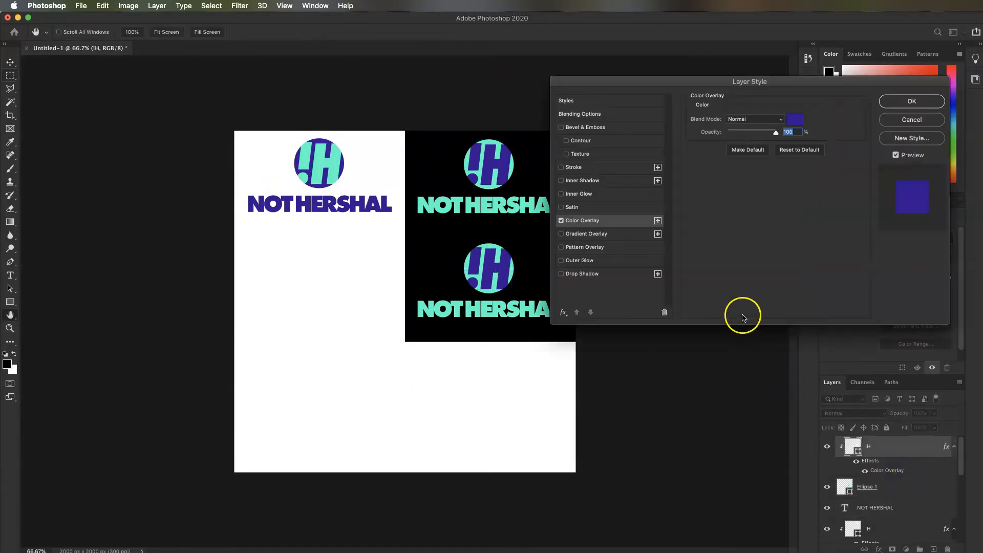
left_click(799, 120)
left_click(616, 444)
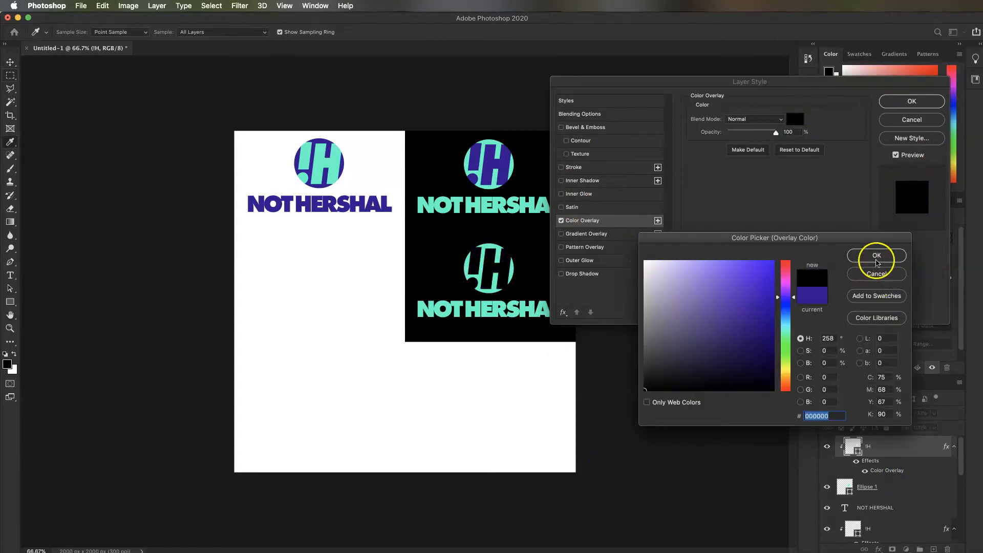
left_click(877, 255)
left_click(911, 100)
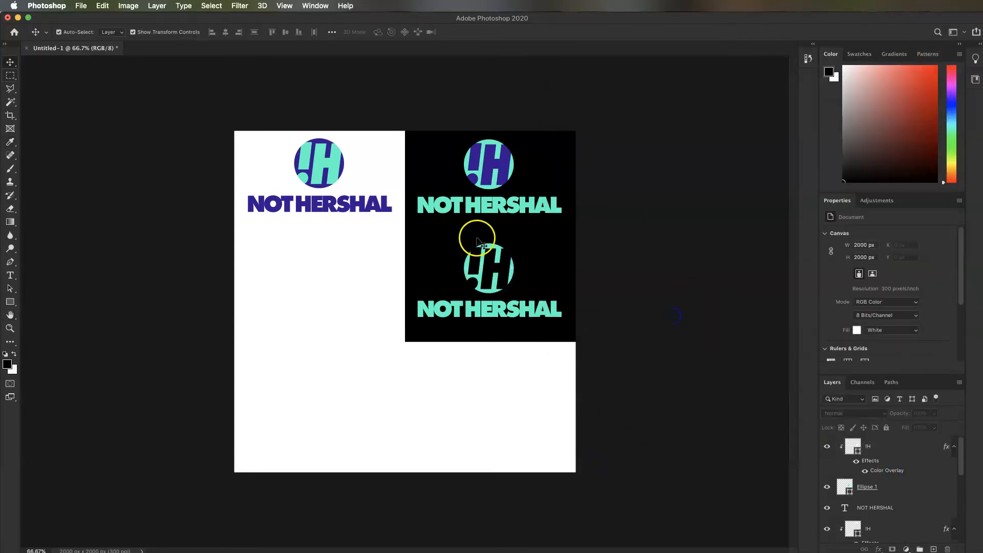
Fill the circle of the lower logo on the black rectangle with white
left_click(488, 249)
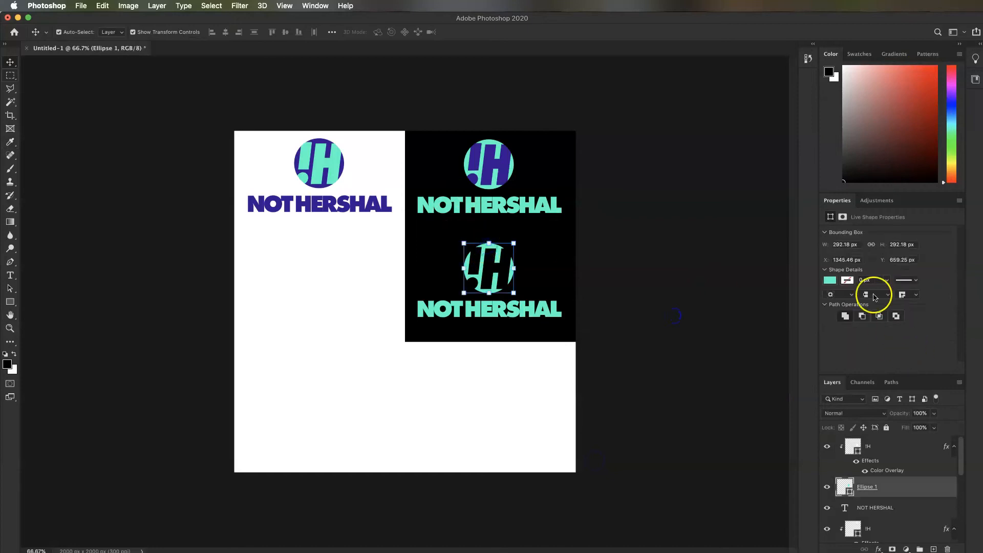
left_click(831, 281)
left_click(878, 334)
left_click(674, 239)
Set the text colour of the lower NOT HERSHAL wordmark on the black rectangle to white
left_click(489, 315)
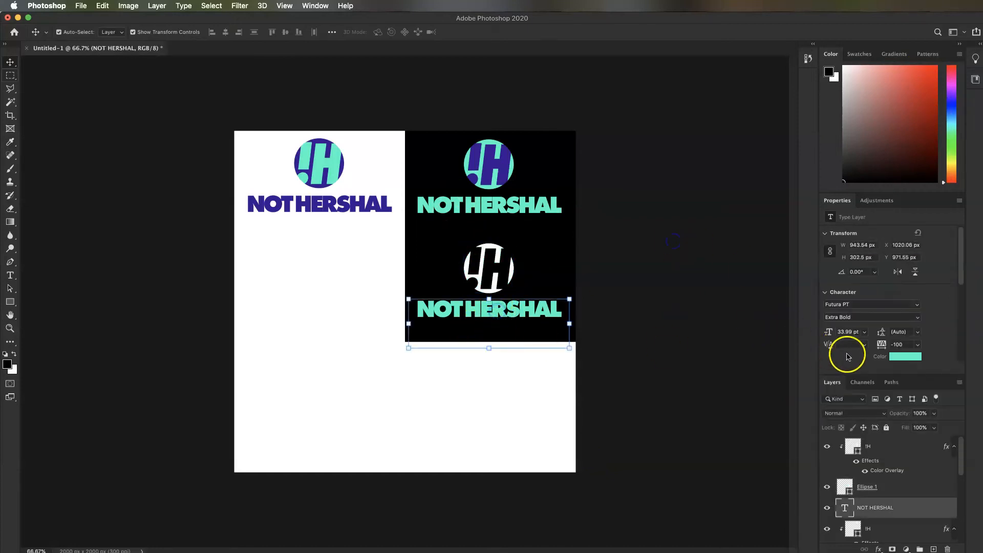
left_click(900, 357)
left_click_drag(771, 304, 644, 260)
left_click(878, 258)
left_click(664, 418)
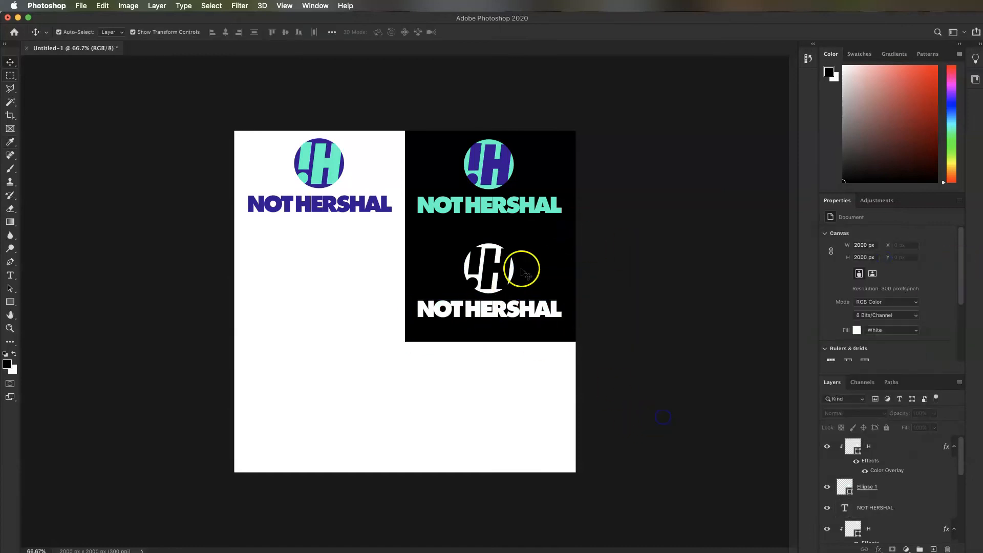
Copy the purple and teal logo on the white background and place the copy directly beneath it
left_click_drag(467, 279, 389, 239)
left_click_drag(738, 395, 377, 227)
key("super+c")
key("super+v")
left_click_drag(395, 299, 308, 282)
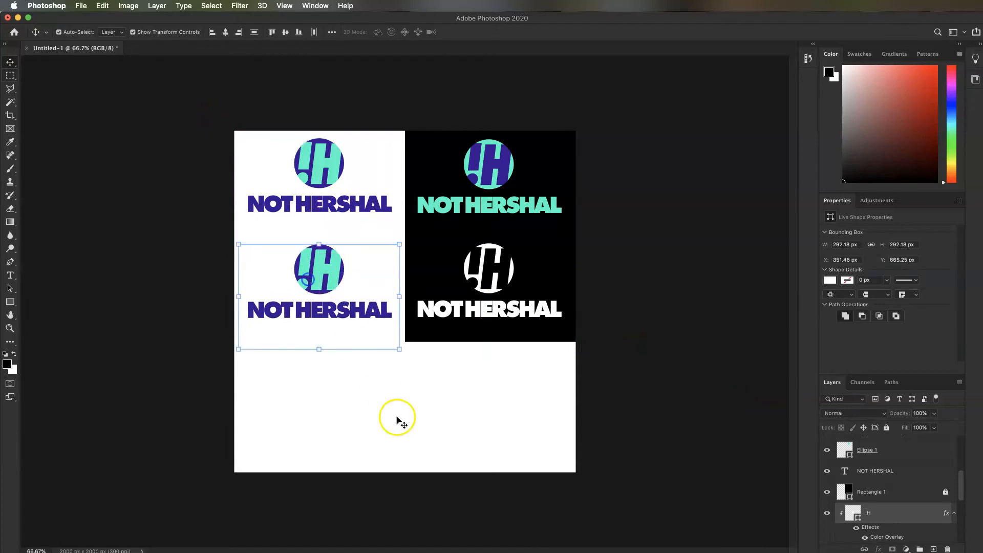
left_click(401, 421)
Set the text colour of the lower NOT HERSHAL wordmark on the white background to black
left_click(357, 309)
left_click(912, 362)
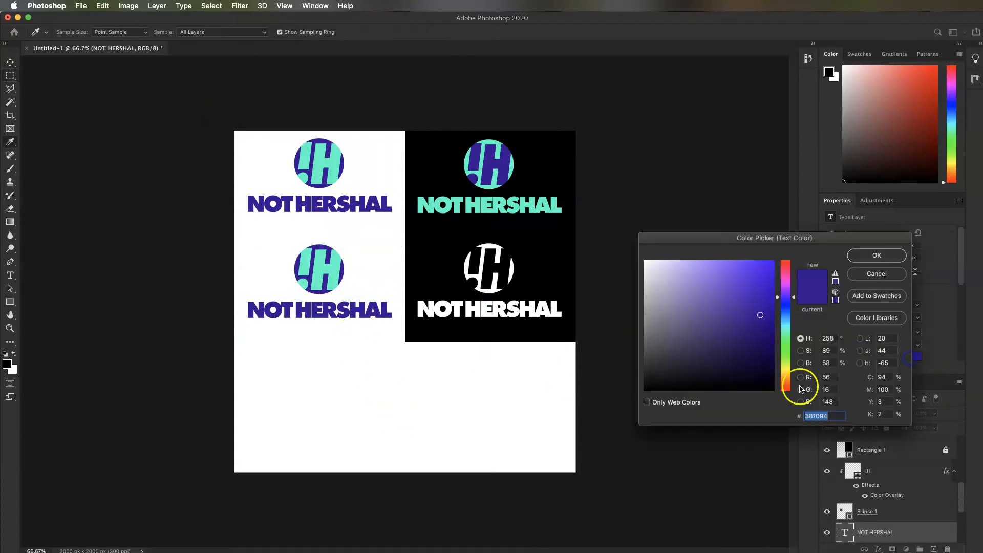
left_click(645, 390)
left_click(864, 255)
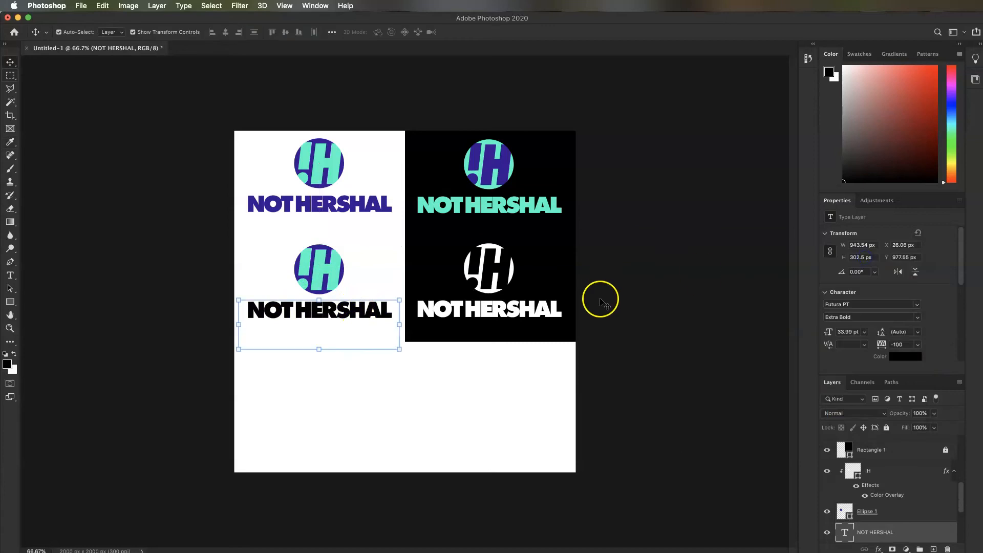
left_click(374, 397)
Change the Color Overlay of the !H shape in the lower logo on white to ffffff
left_click(318, 269)
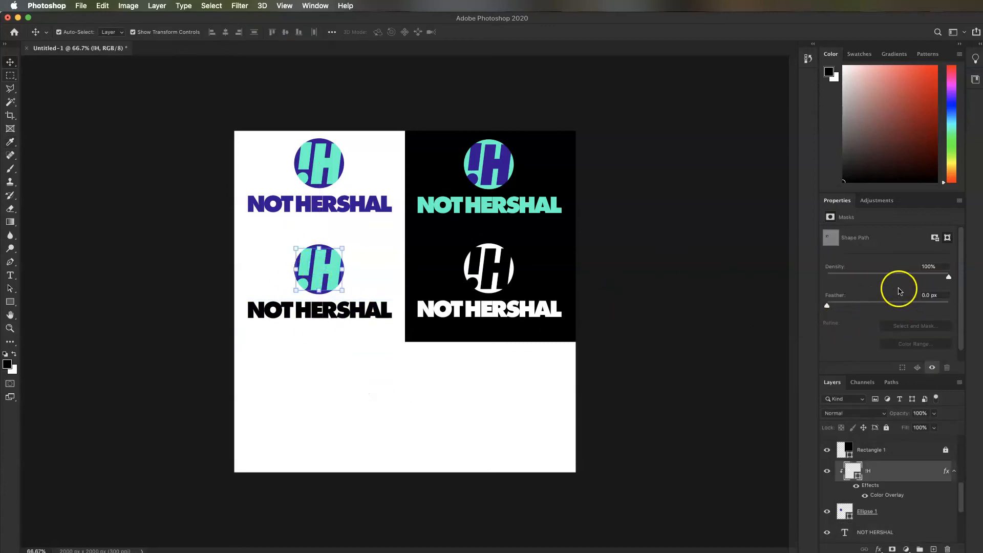
double_click(884, 499)
left_click(801, 119)
left_click_drag(695, 355, 606, 202)
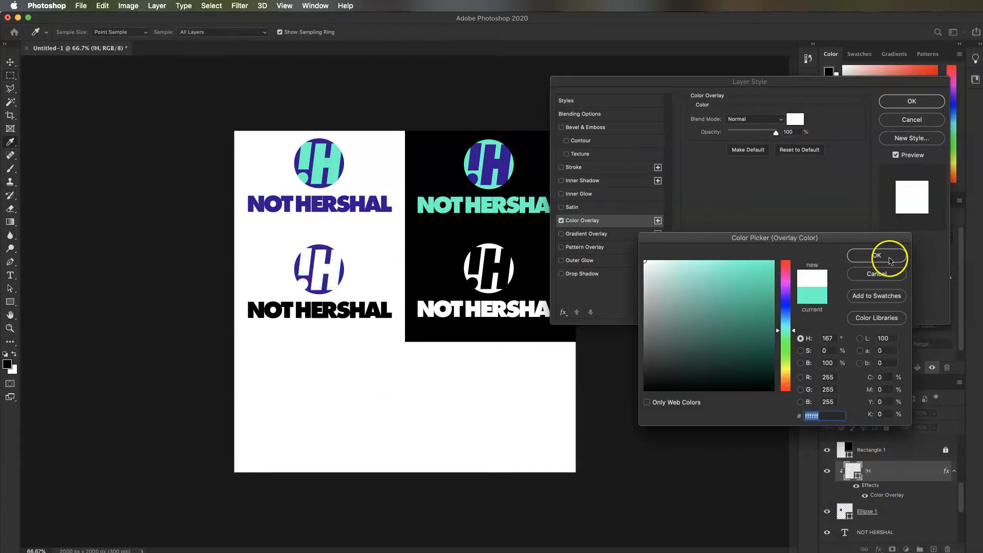
left_click(873, 256)
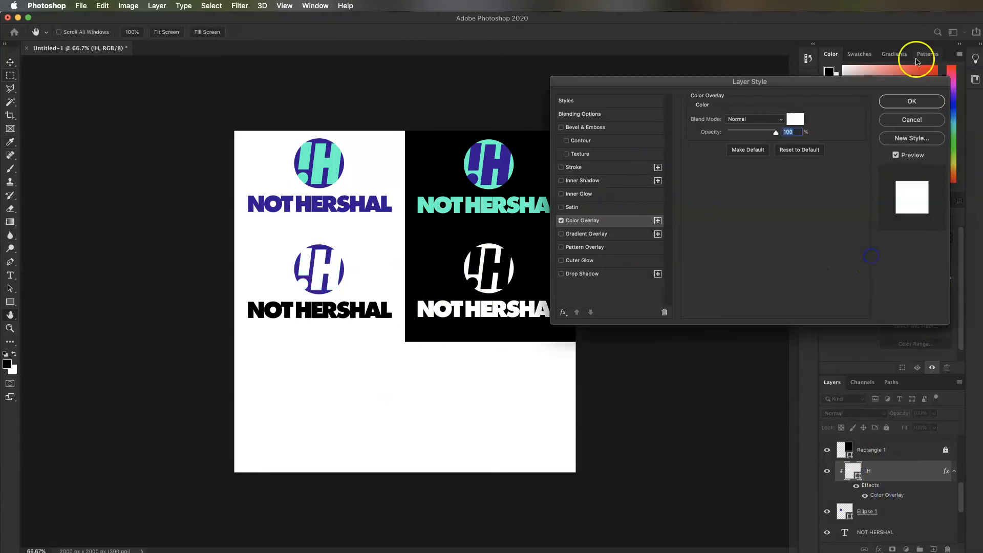
left_click(912, 101)
left_click(245, 287)
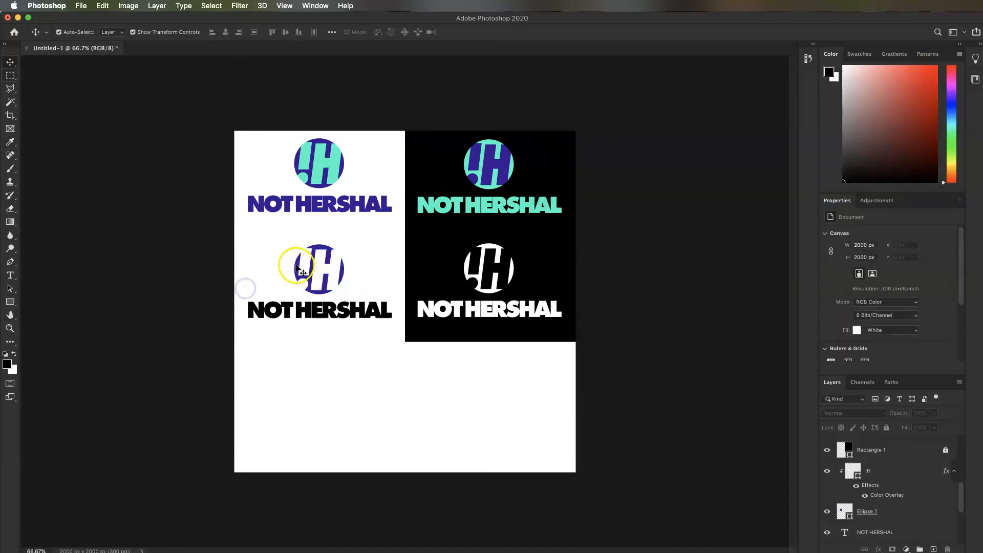
Fill the circle of the lower logo on the white background with black
left_click(299, 270)
left_click(829, 280)
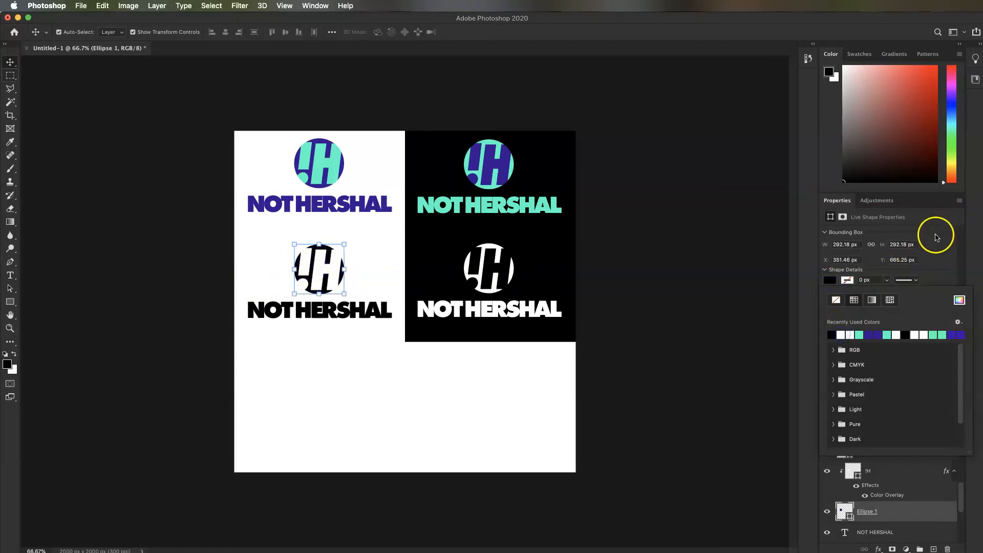
left_click(936, 236)
left_click(432, 438)
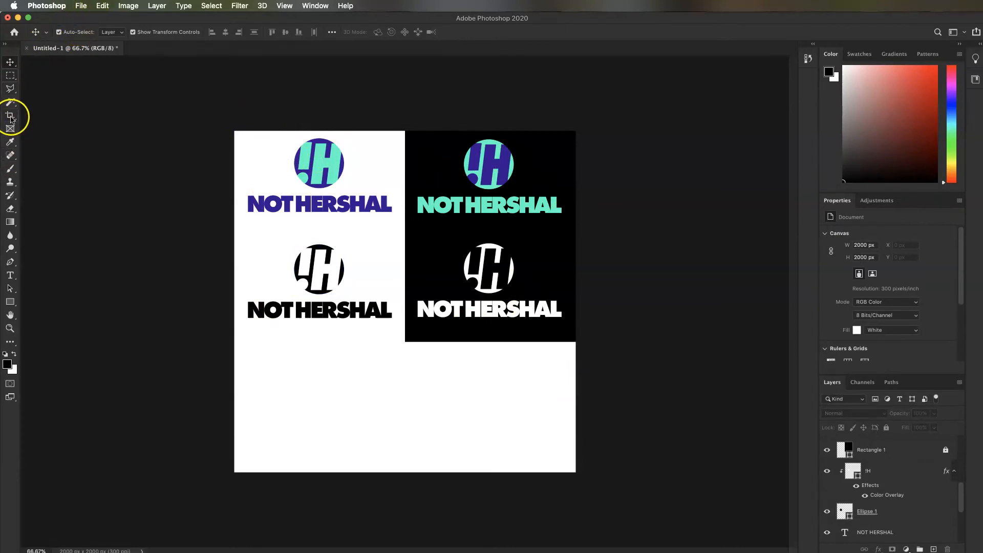
Crop away the empty white area below the logos and black rectangle, down to a 2000 x 1208 px canvas
left_click(10, 117)
left_click_drag(395, 464, 397, 406)
key("Return")
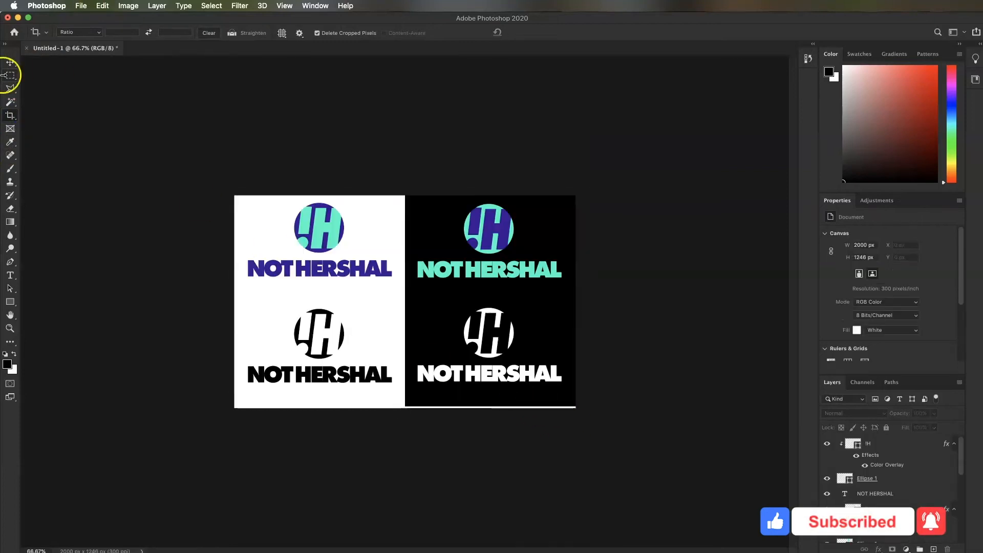
left_click(441, 237)
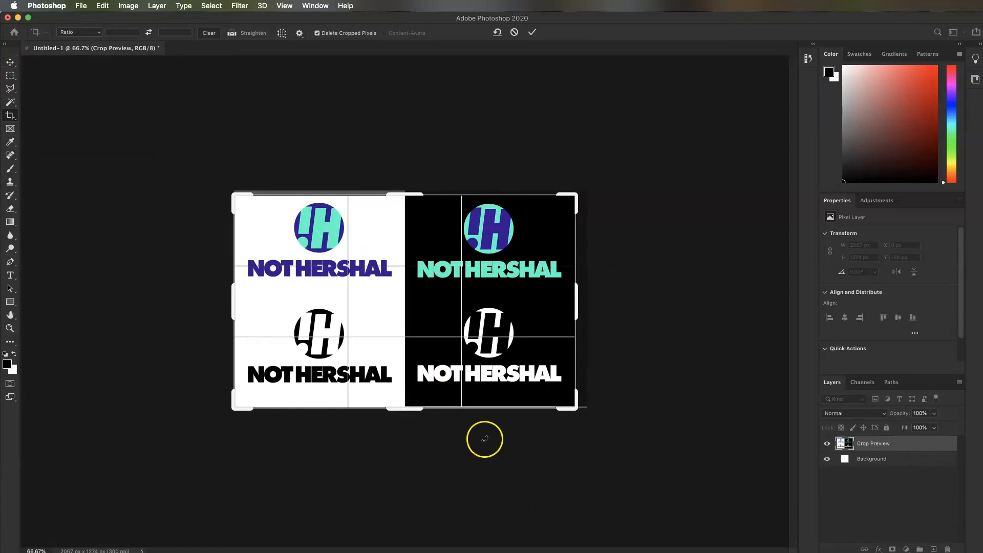
left_click_drag(412, 408, 413, 406)
key("Return")
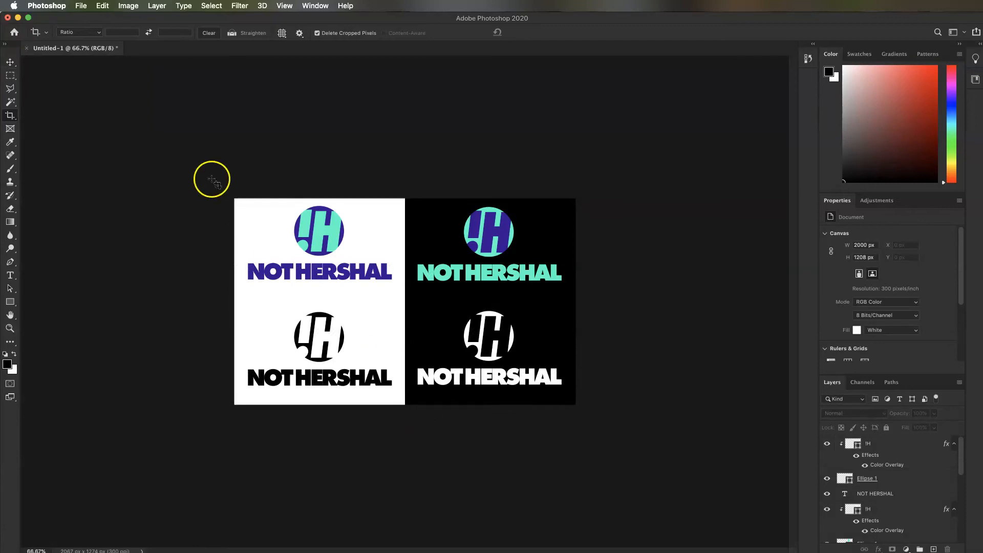
left_click(11, 62)
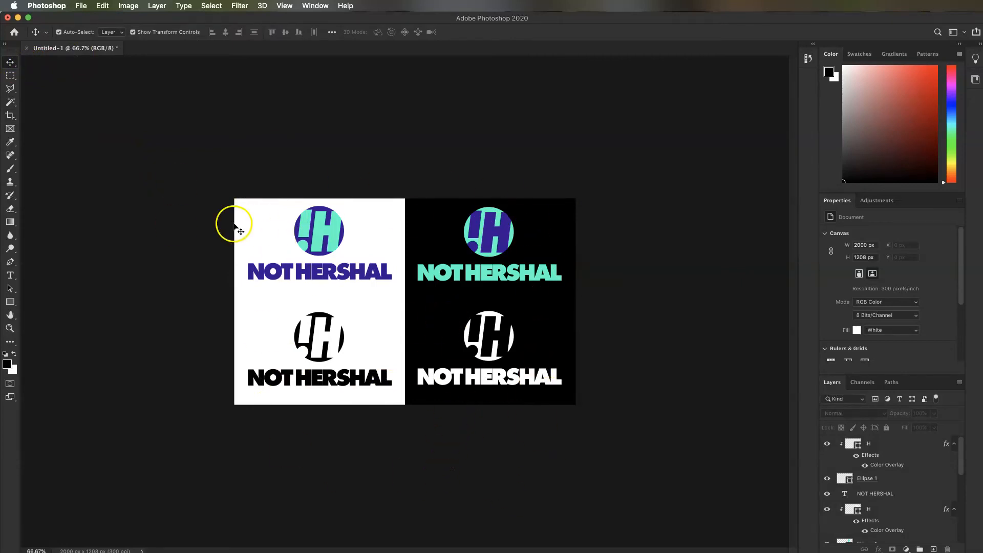
Copy the layers of the purple and teal logo on white and create a new 843 x 433 px document from the Clipboard preset
left_click_drag(194, 187, 383, 280)
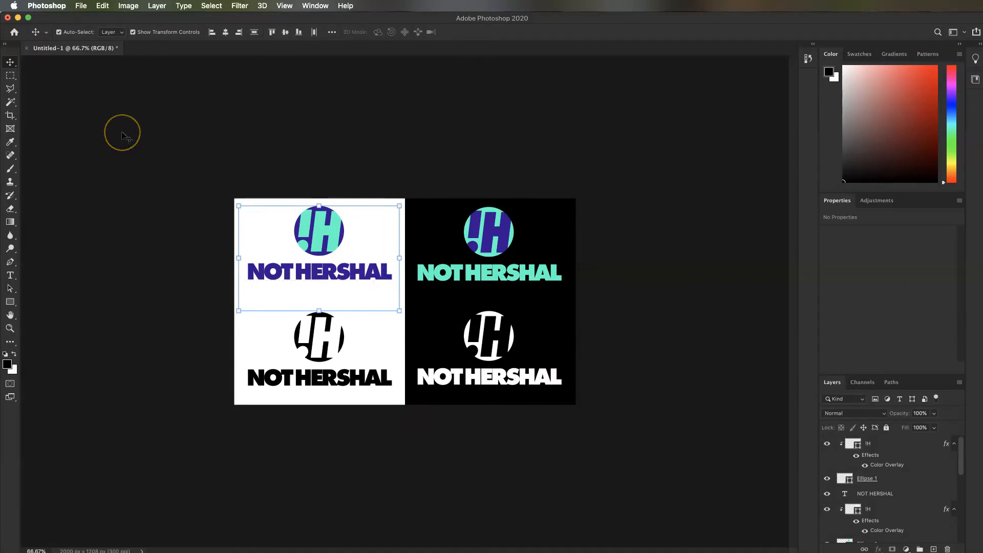
left_click(102, 6)
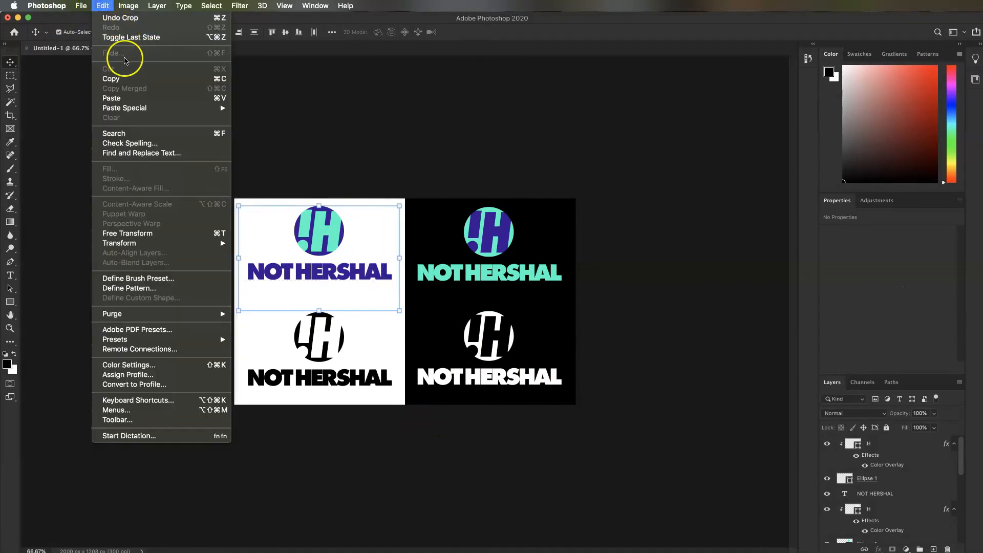
left_click(125, 80)
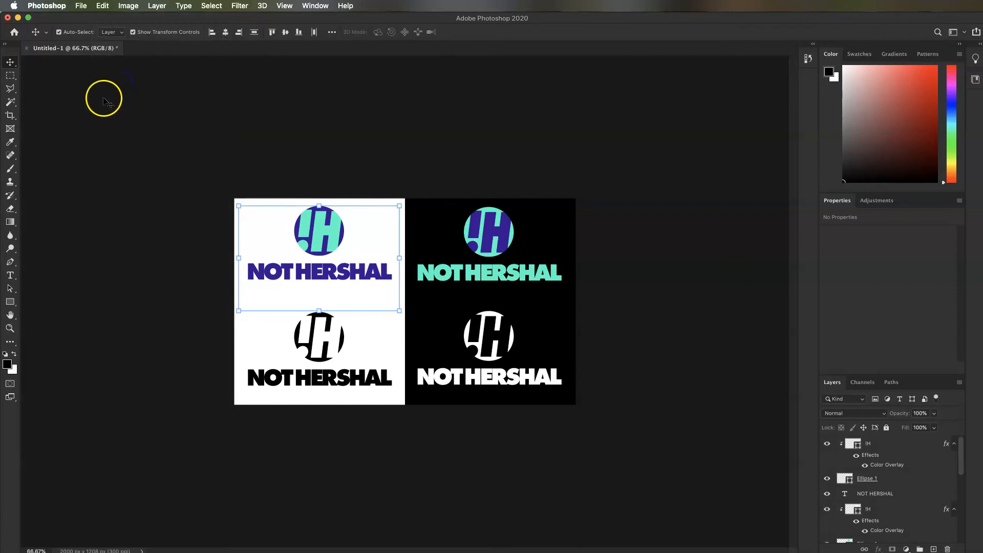
left_click(81, 6)
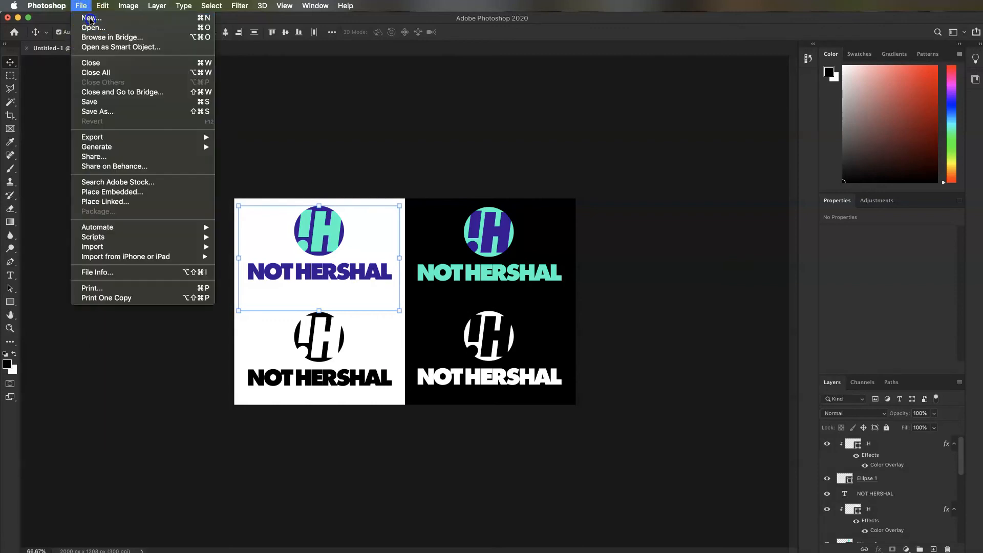
left_click(91, 17)
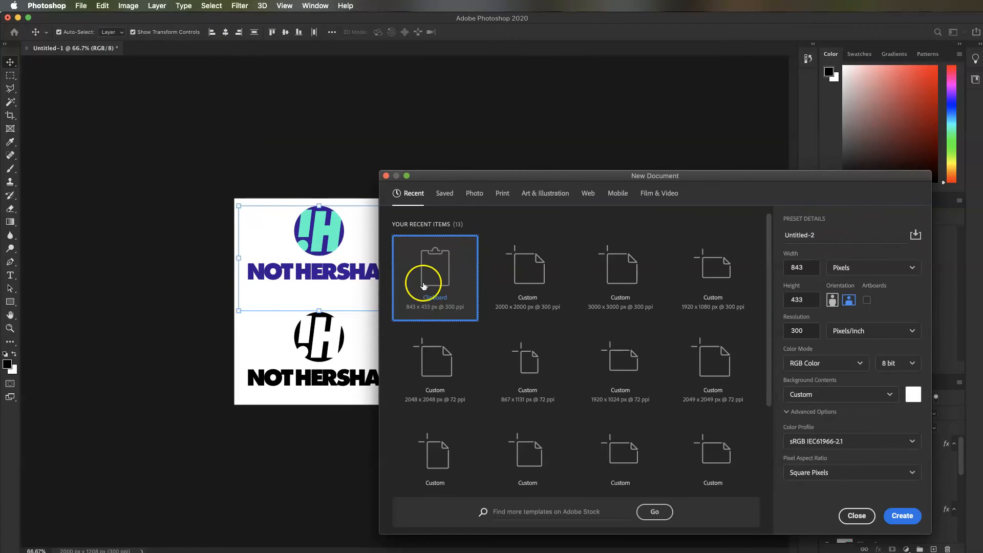
left_click(901, 516)
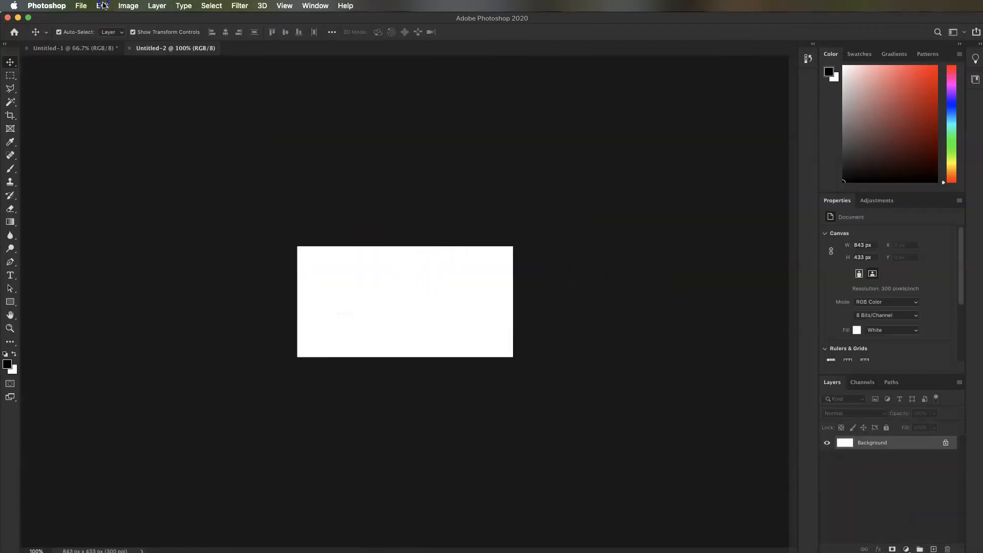
Paste the copied logo layers into the new document and deselect them
left_click(102, 5)
mouse_move(130, 105)
left_click(261, 113)
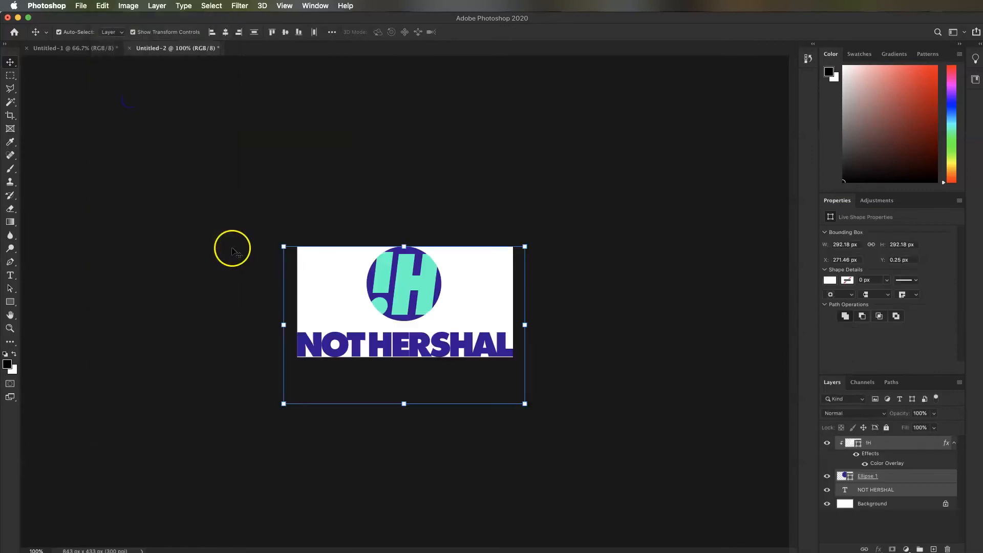
left_click(622, 228)
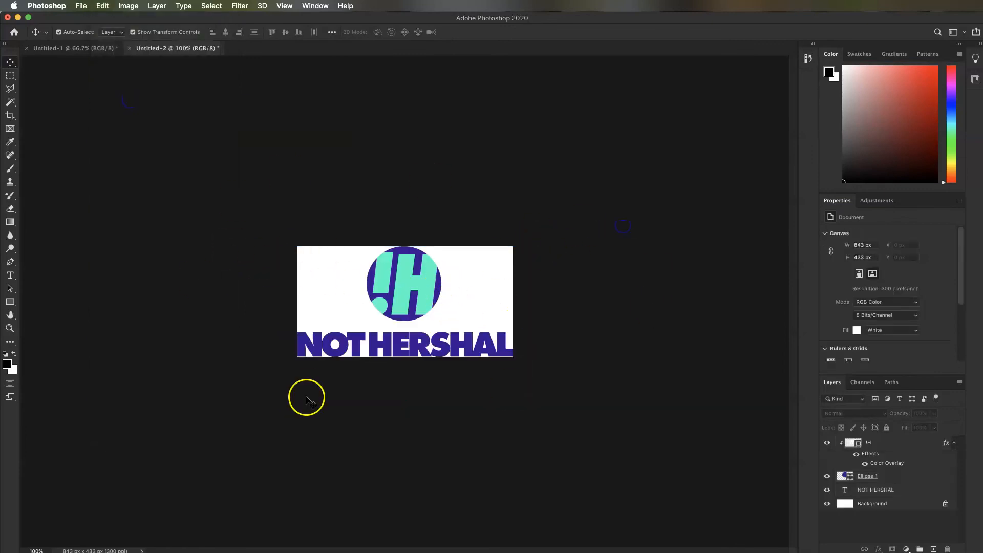
Unlock and delete the white background layer so the logo sits on transparency
left_click(889, 506)
left_click(945, 503)
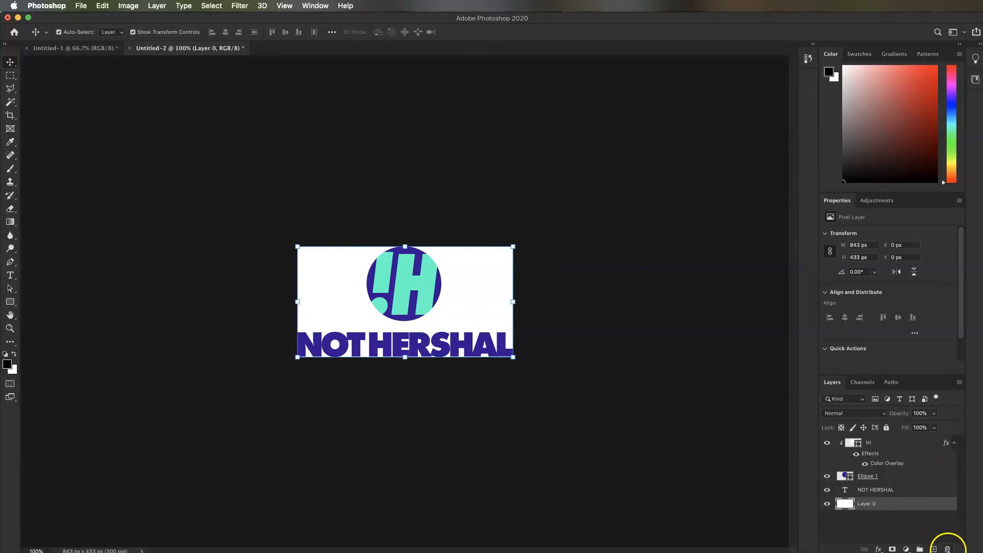
left_click(947, 549)
left_click(730, 230)
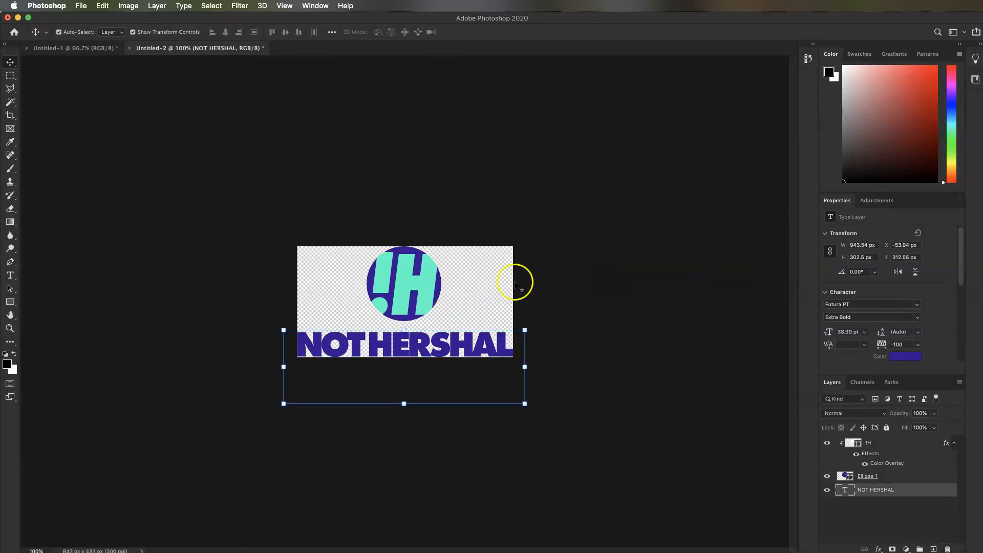
left_click(639, 357)
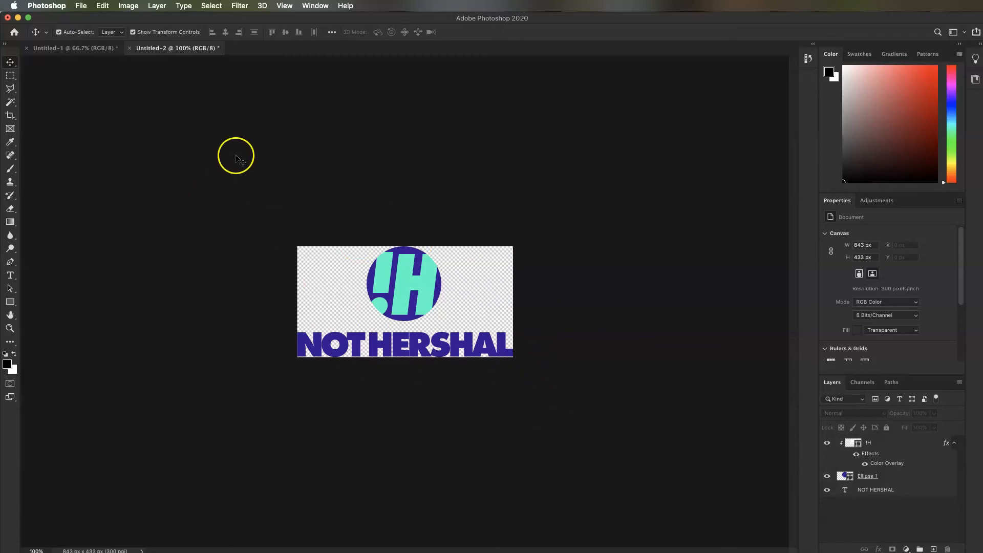
Open the Export As settings for the transparent logo document and move the dialog clear of the side panels
left_click(81, 5)
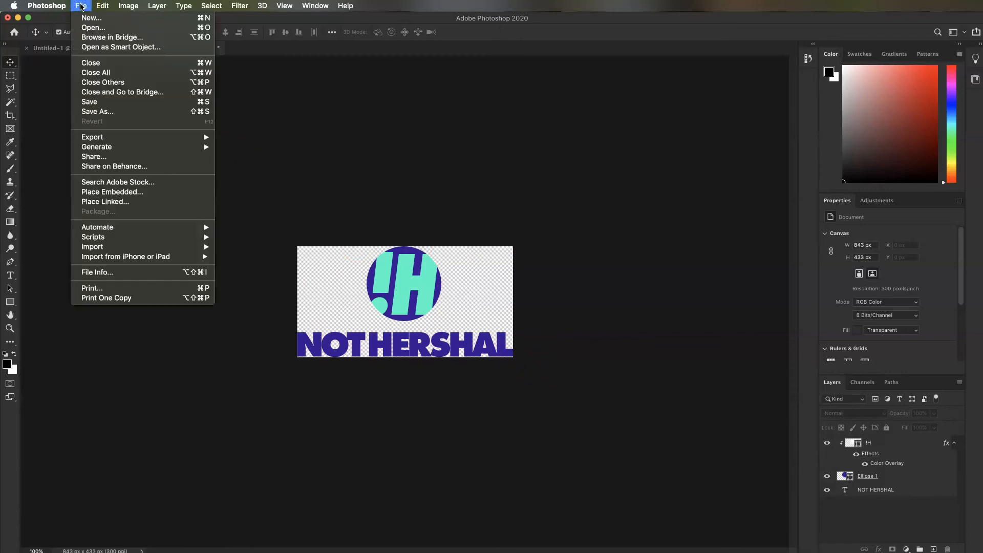
mouse_move(171, 138)
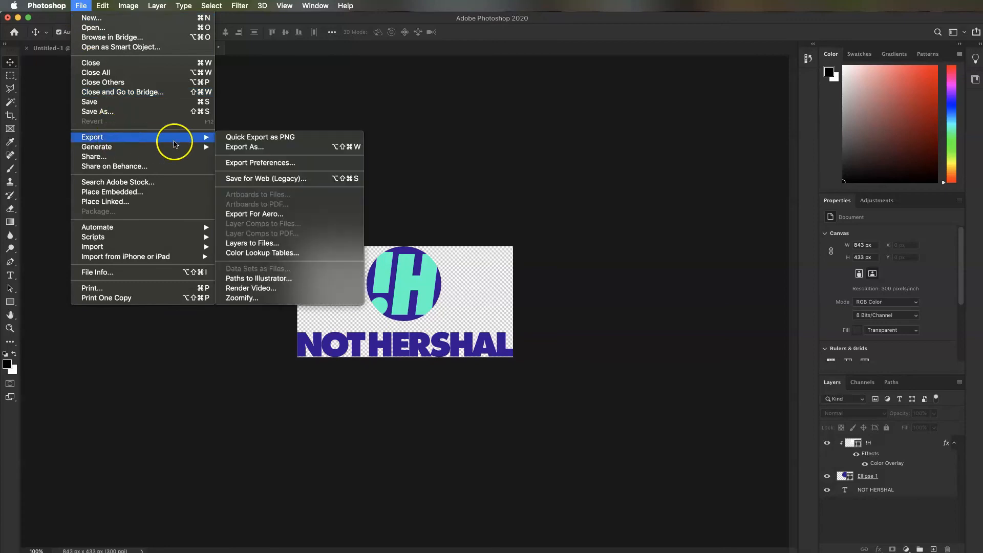
left_click(244, 147)
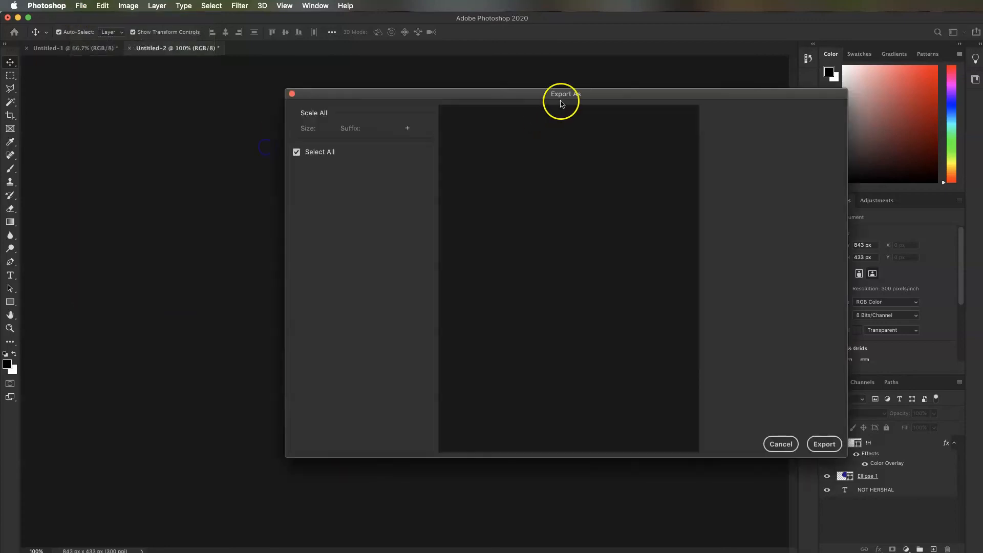
left_click_drag(589, 94, 474, 92)
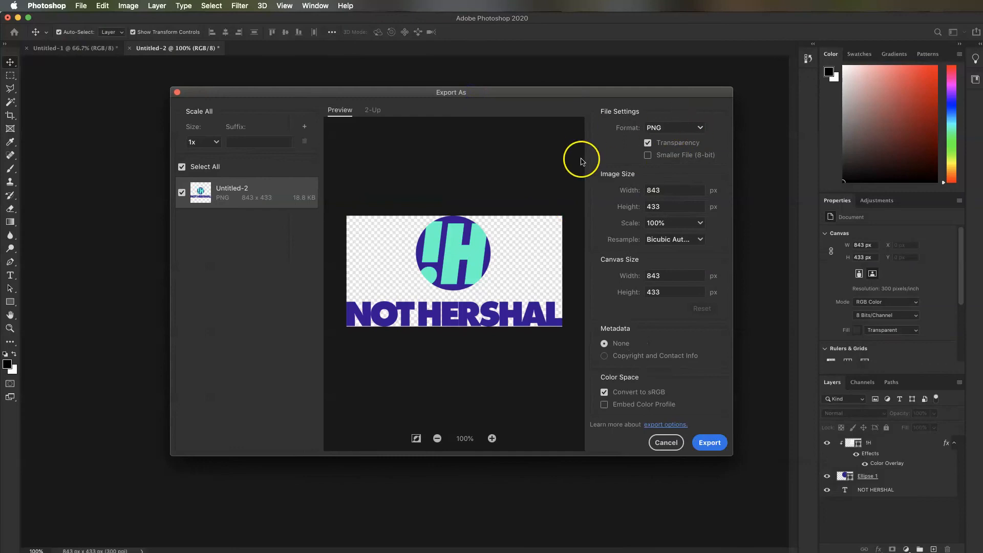
Compare the PNG file size with Smaller File (8-bit) on and off, leaving the option off
left_click(640, 150)
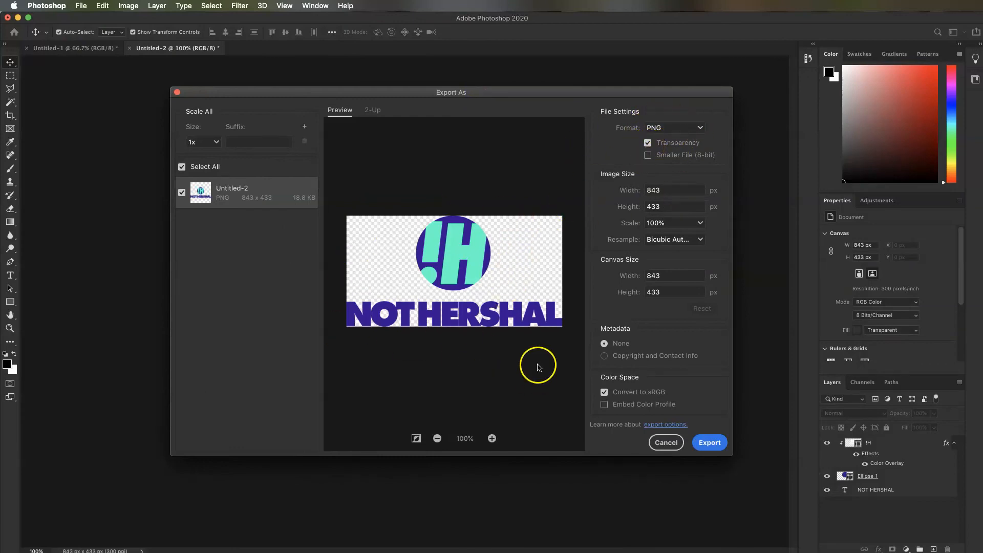
left_click(647, 154)
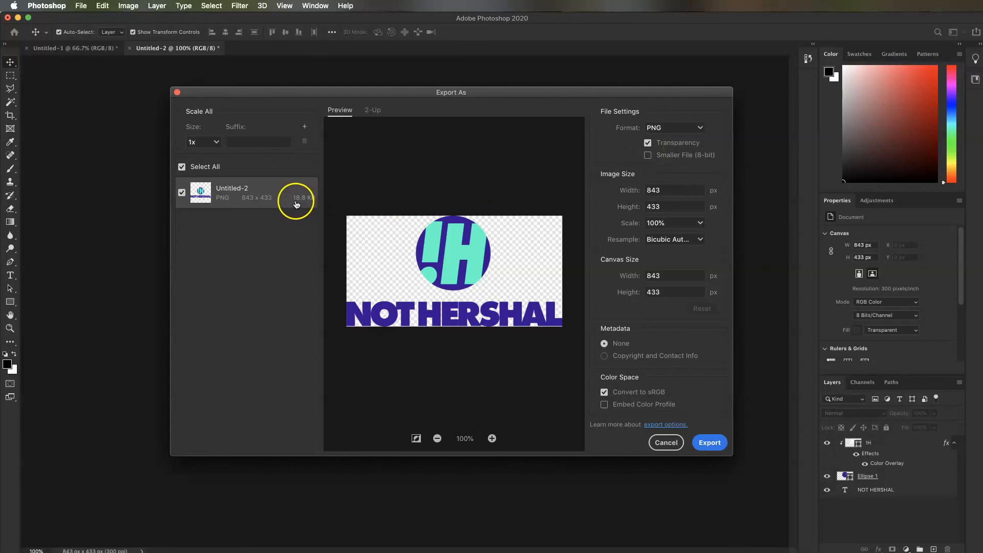
left_click(648, 156)
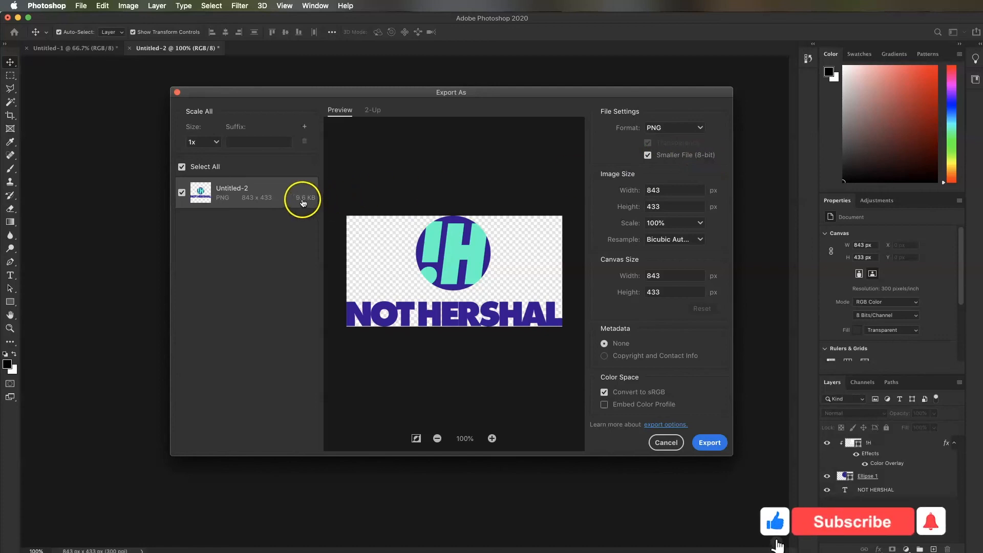
left_click(648, 156)
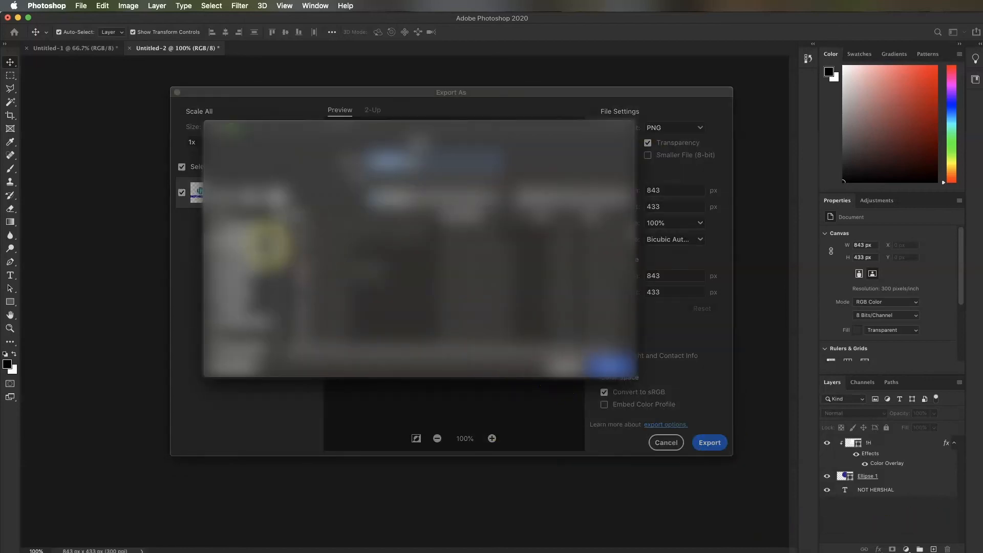
Save the exported transparent logo PNG
left_click(600, 363)
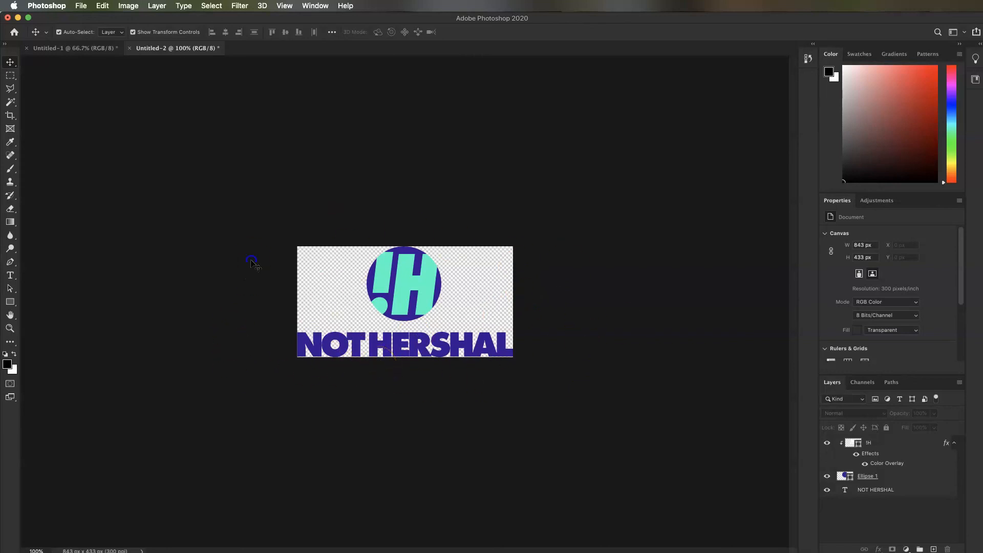
Enlarge the logo document's canvas with the Crop tool to about 2388 x 874 px, adding space above and beside the logo
left_click(11, 117)
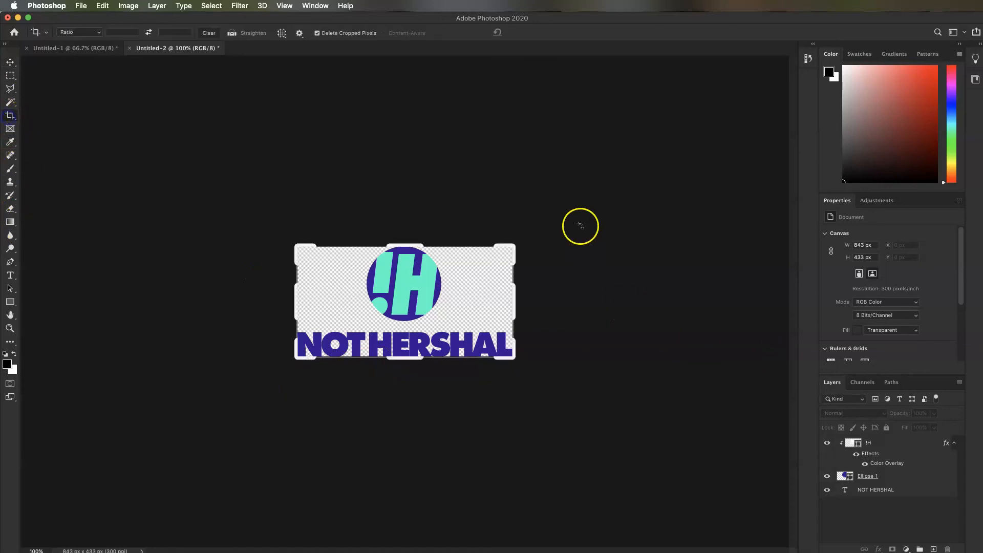
left_click_drag(513, 251, 715, 192)
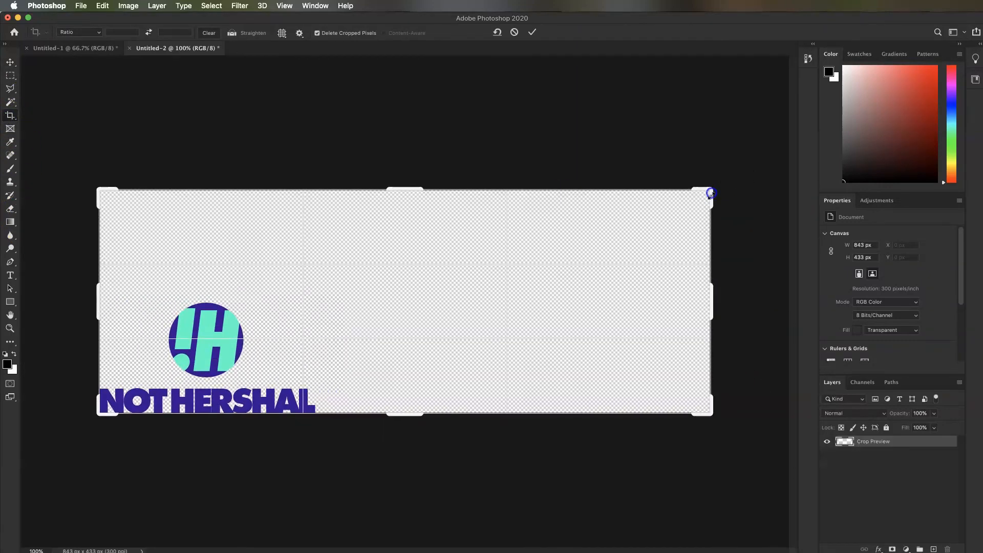
left_click(11, 63)
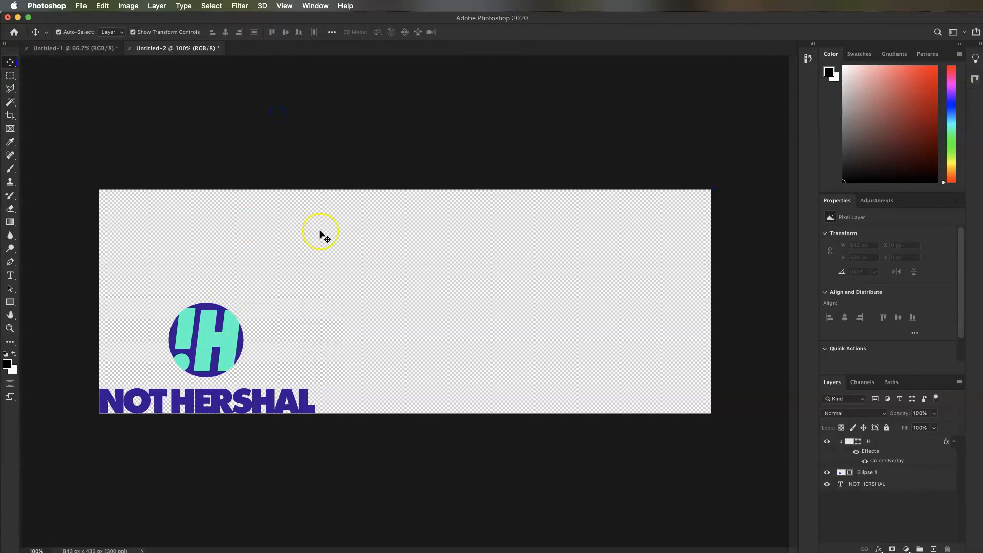
Move the circle emblem to the canvas's upper left and place the NOT HERSHAL text beside it, scaled up to about 145%
left_click_drag(164, 263, 289, 357)
left_click_drag(203, 345, 167, 269)
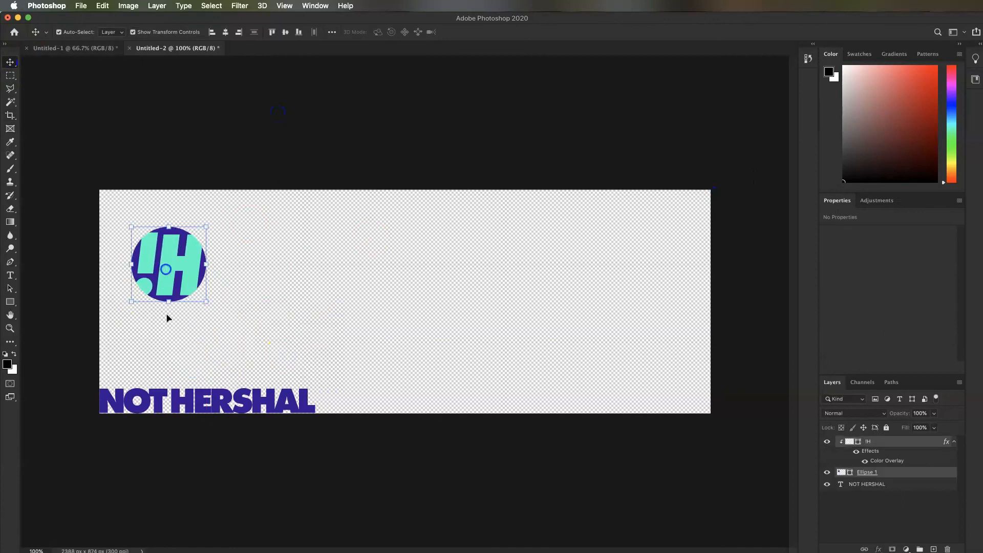
left_click(142, 381)
left_click_drag(110, 398, 239, 264)
left_click_drag(453, 288, 567, 272)
left_click_drag(346, 257, 339, 261)
left_click(287, 471)
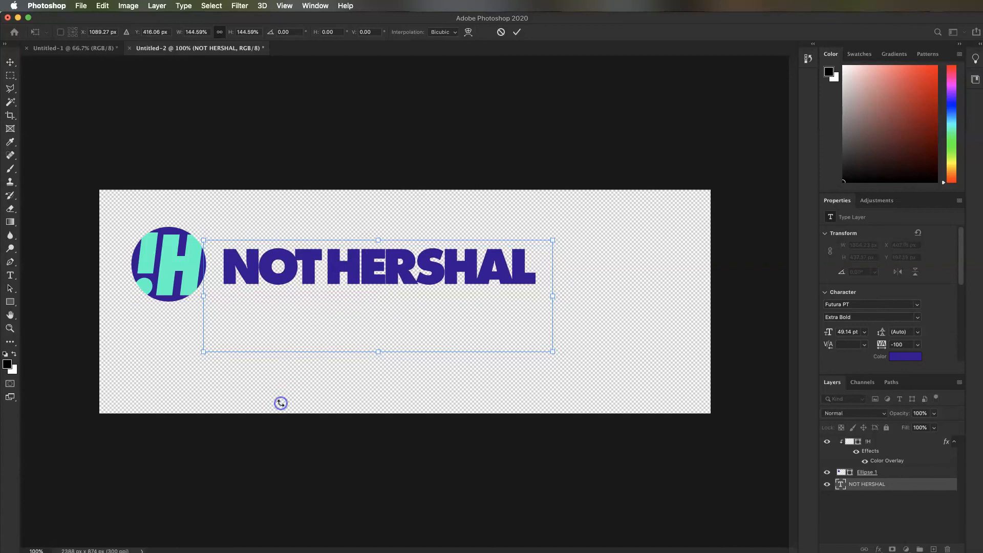
left_click(10, 60)
left_click(367, 305)
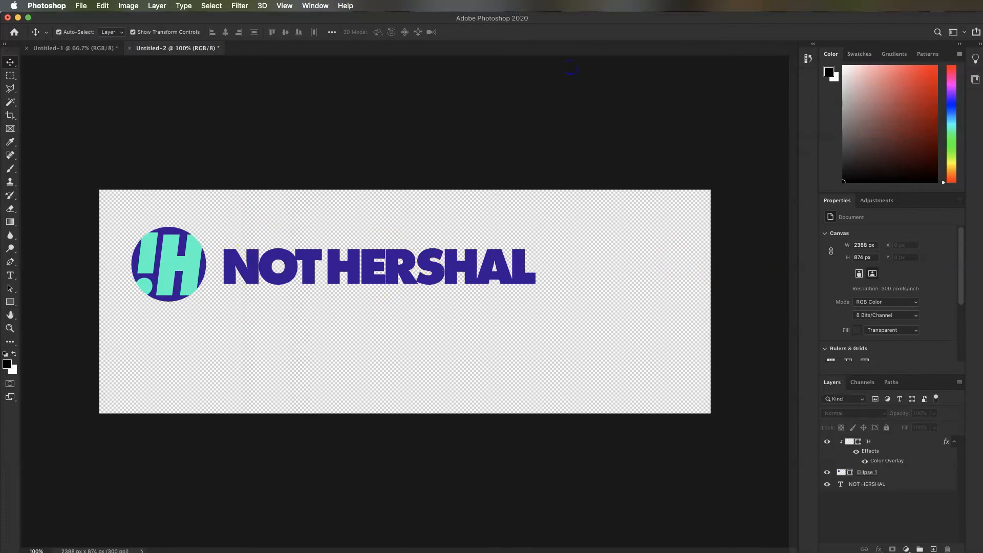
Switch to Firefox to compare the website header's logo area with the horizontal logo, and close the page
left_click_drag(572, 67, 865, 58)
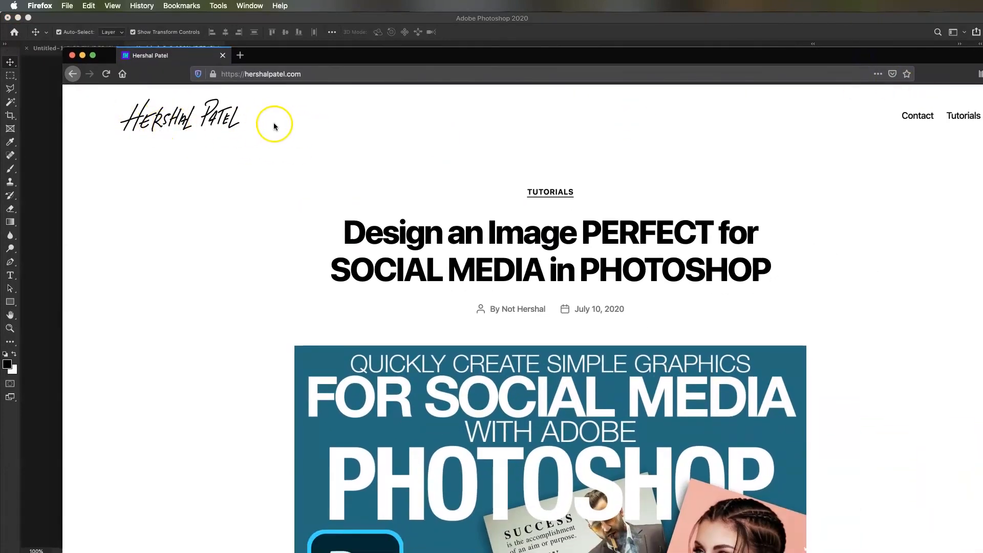
left_click_drag(312, 61, 414, 332)
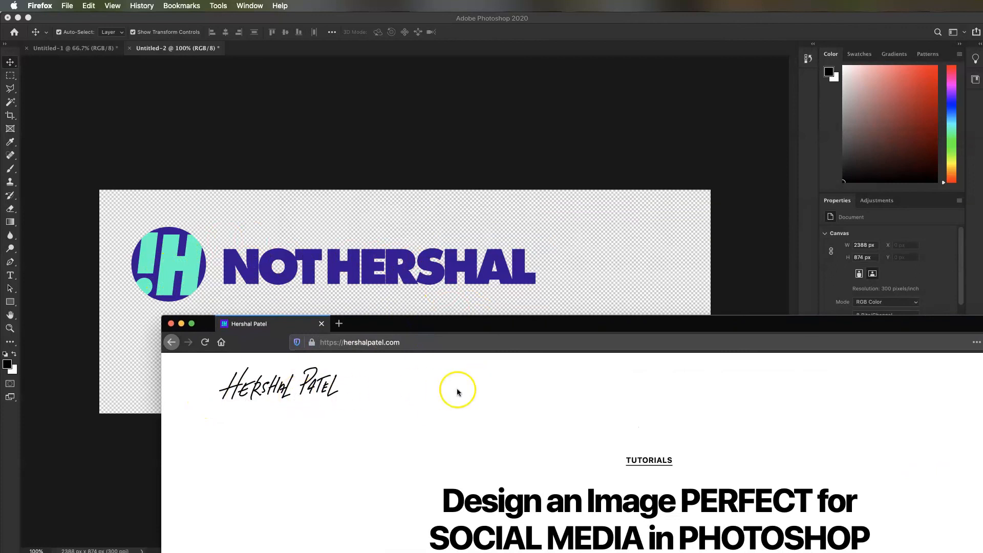
left_click(322, 324)
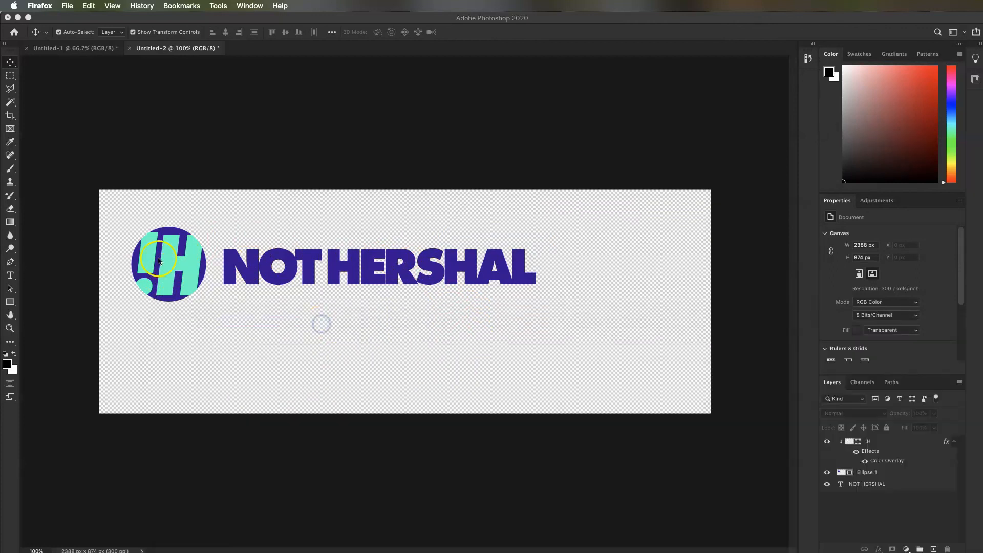
Shift the NOT HERSHAL text slightly right and down to widen its gap from the circle emblem, and deselect it
left_click(313, 285)
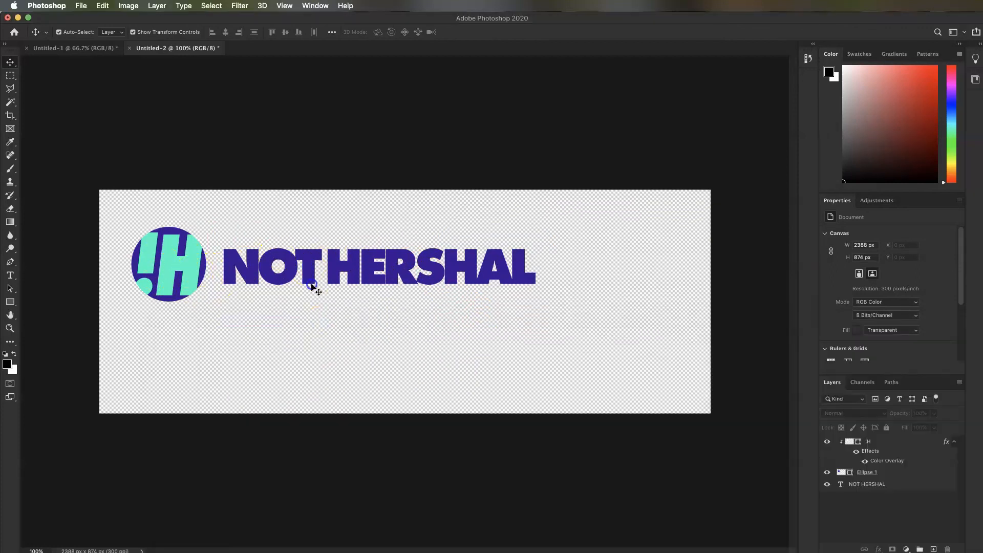
mouse_move(313, 266)
left_mouse_down()
mouse_move(338, 320)
mouse_move(203, 338)
mouse_move(350, 264)
mouse_move(327, 265)
left_mouse_up()
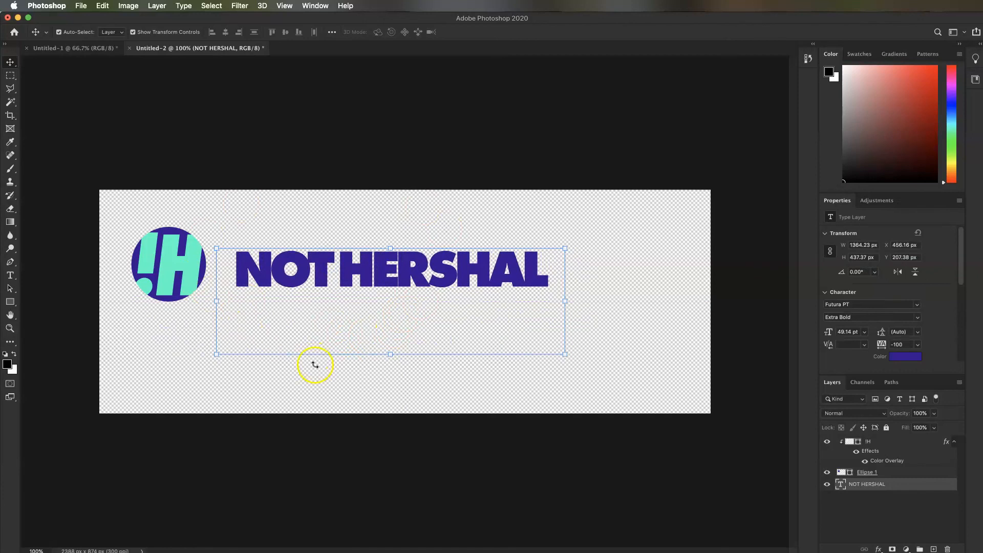
left_click(311, 385)
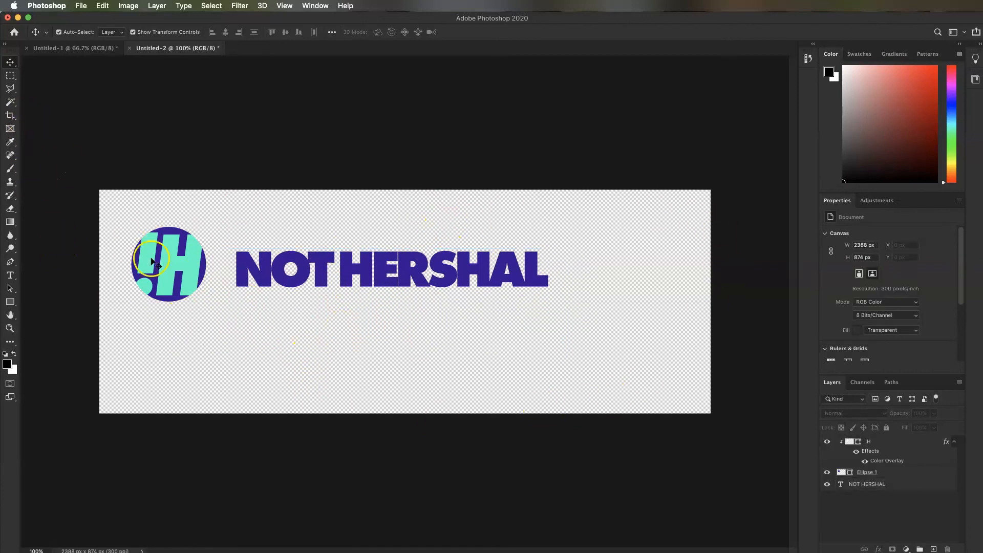
Crop the canvas closely around the horizontal emblem and text to about 1688 x 332 px
left_click(11, 115)
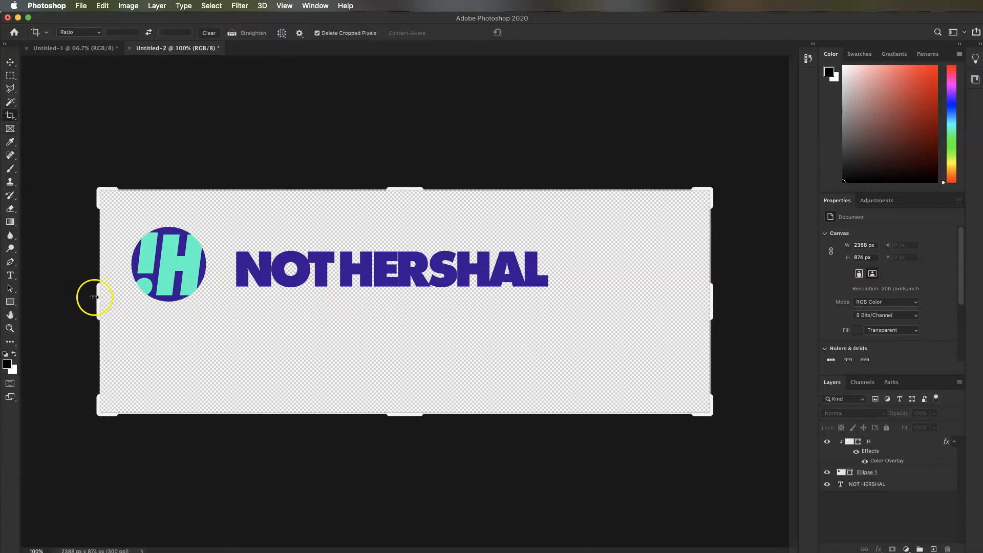
left_click_drag(97, 296, 114, 296)
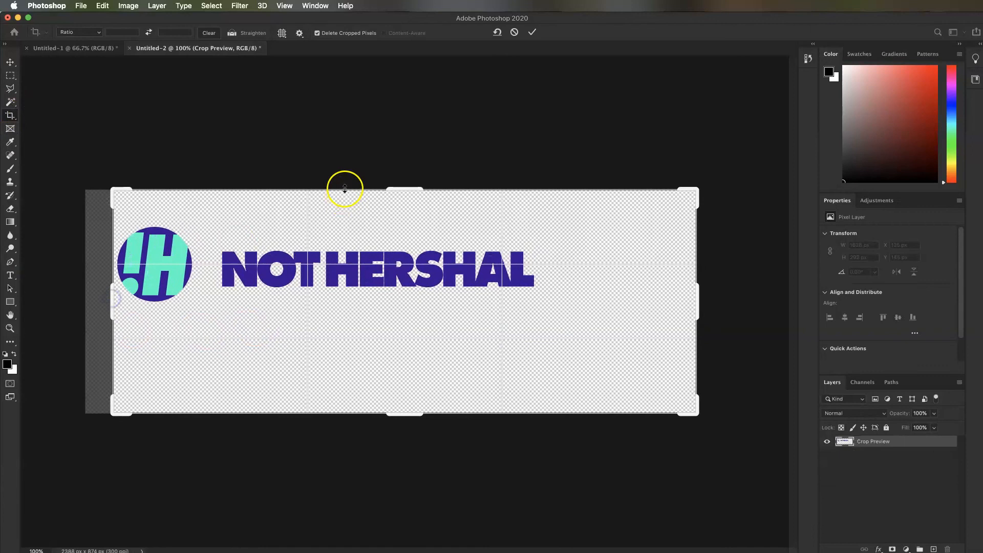
left_click_drag(407, 192, 407, 208)
left_click_drag(408, 397, 413, 345)
left_click_drag(700, 309, 625, 305)
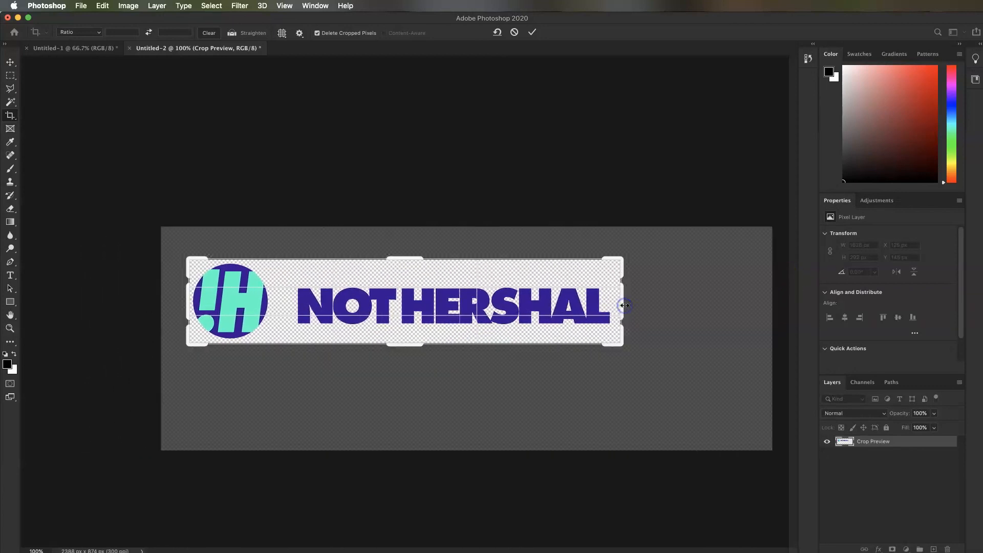
key("Return")
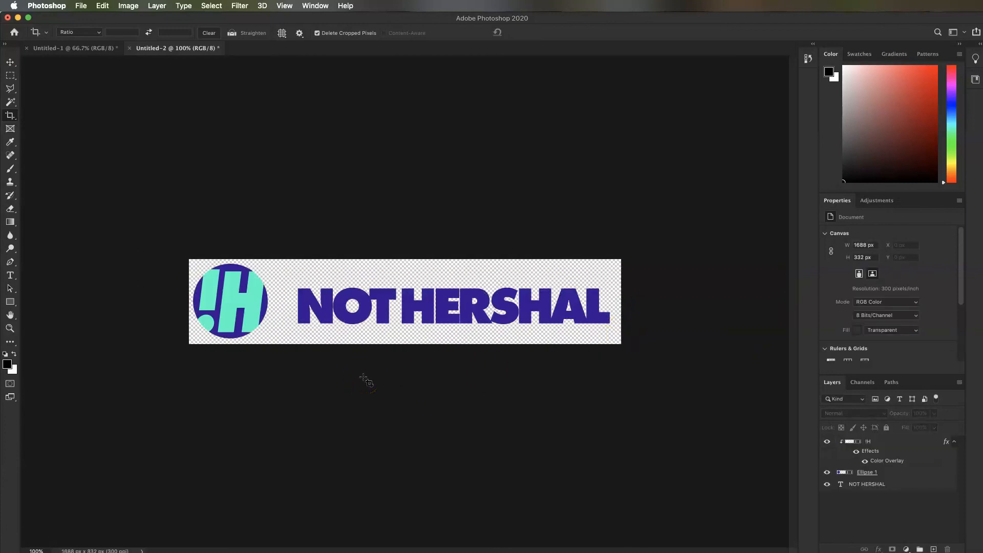
left_click(353, 384)
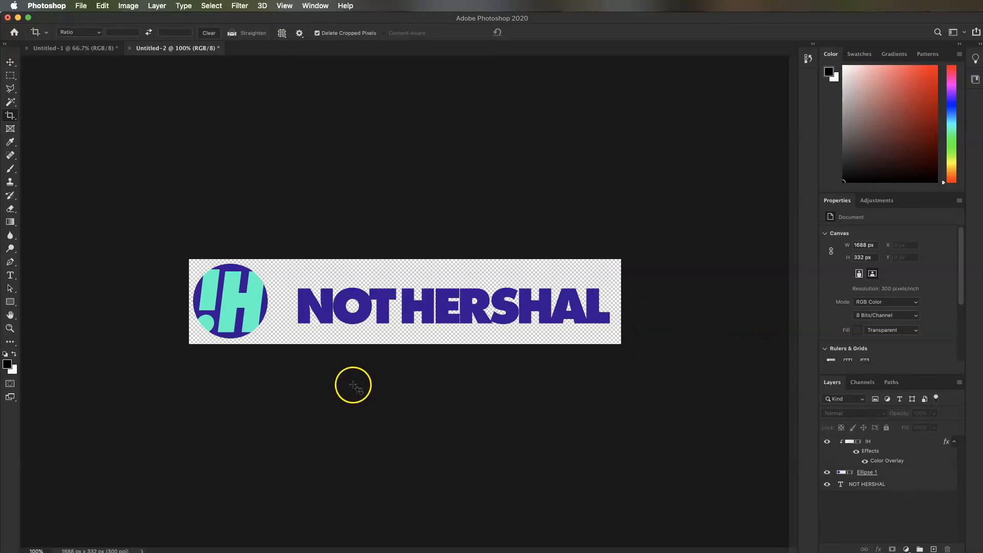